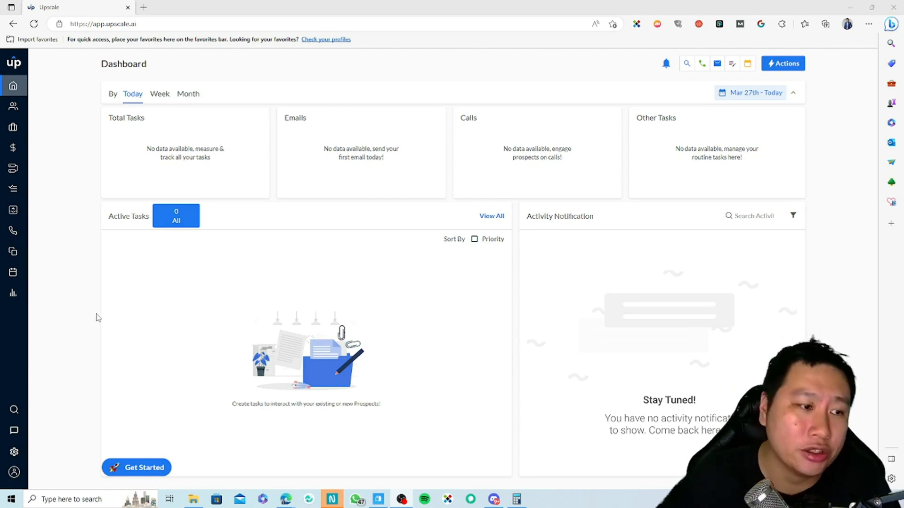
Step: Open the account settings and view the connected mailboxes on the Mailboxes tab
click(14, 451)
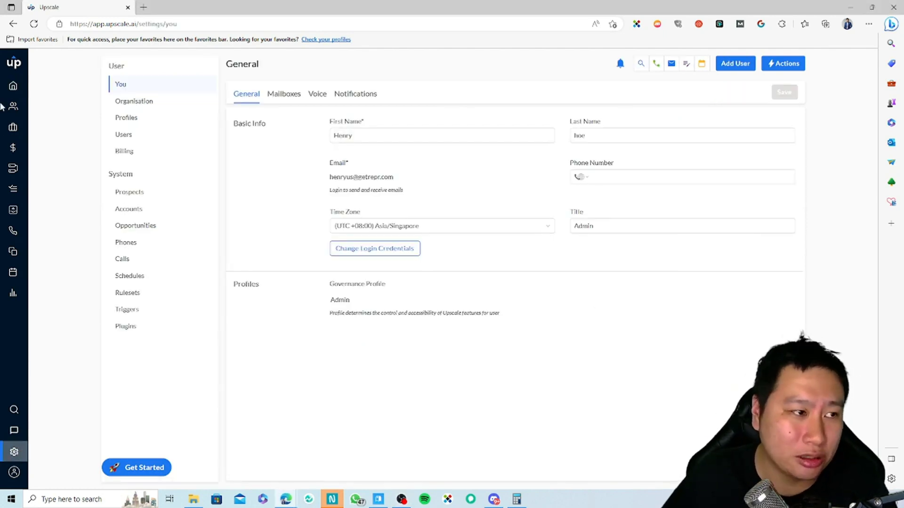
click(14, 86)
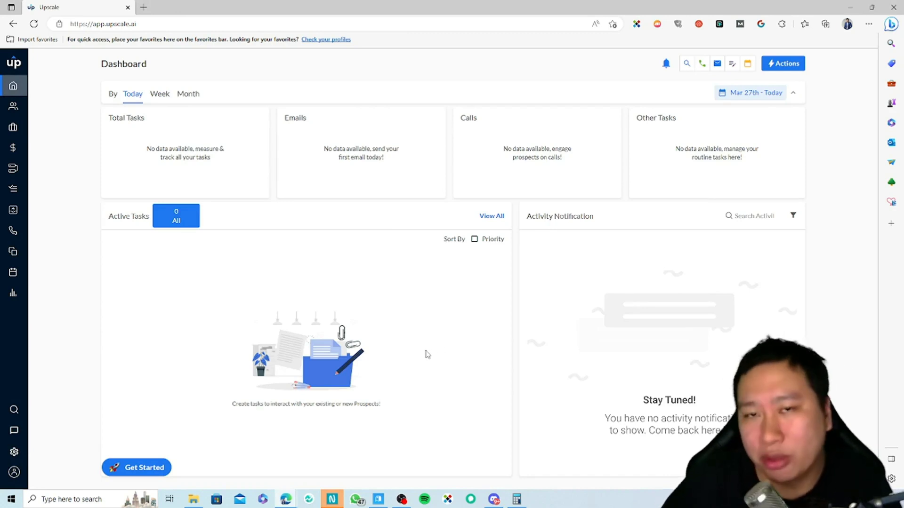
click(14, 451)
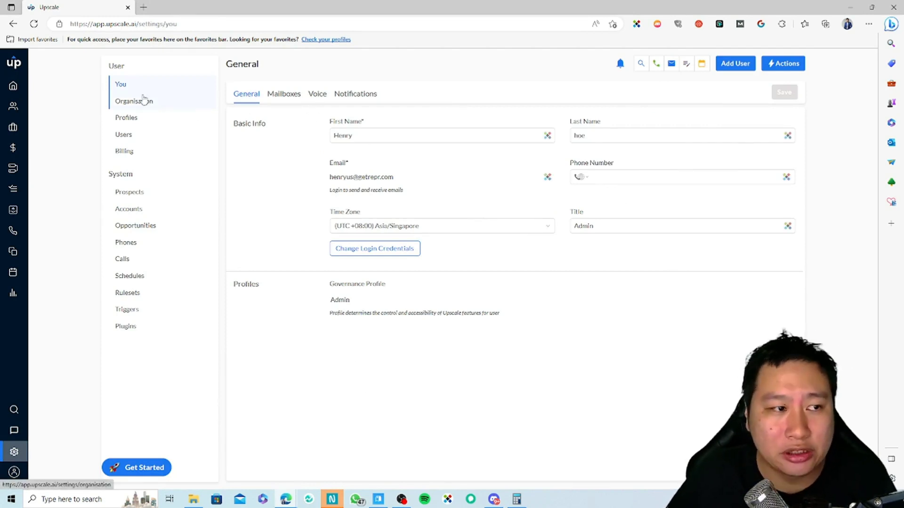
click(283, 95)
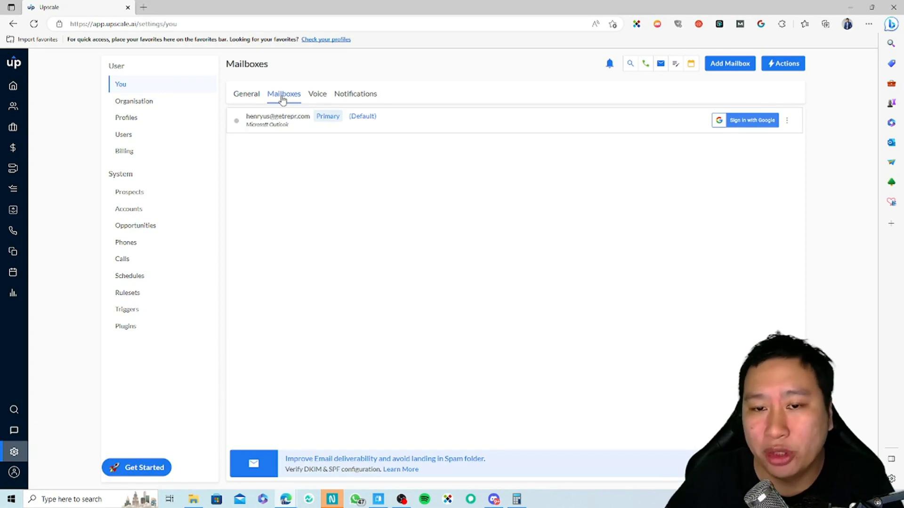
Step: Start adding a mailbox, check the Email Provider choices, then cancel the dialog
click(737, 64)
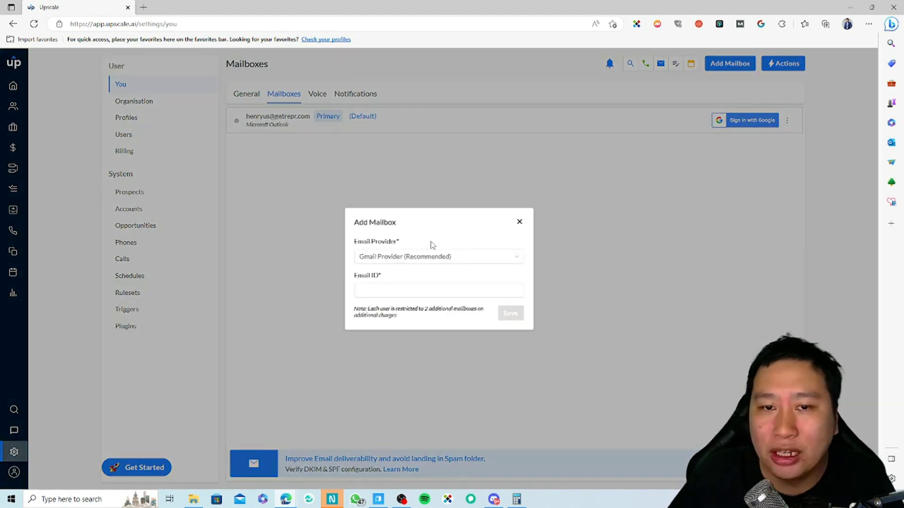
click(391, 260)
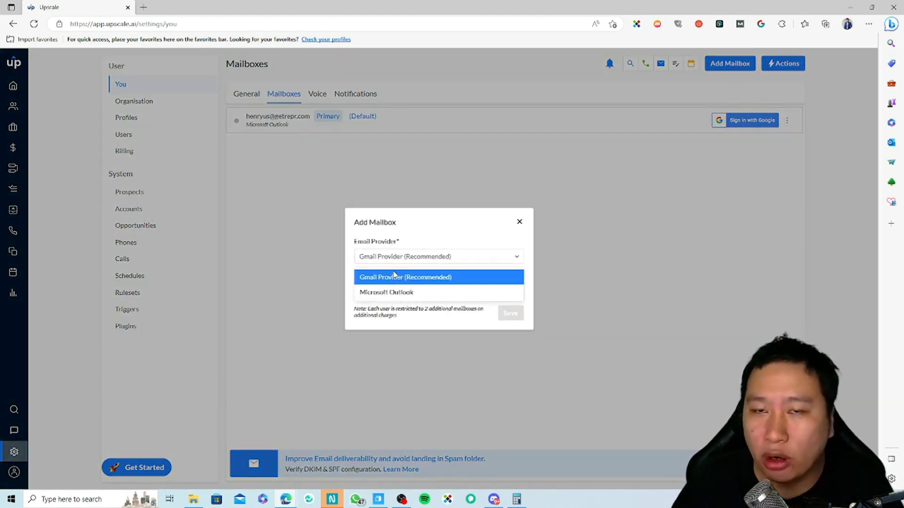
click(432, 324)
click(520, 222)
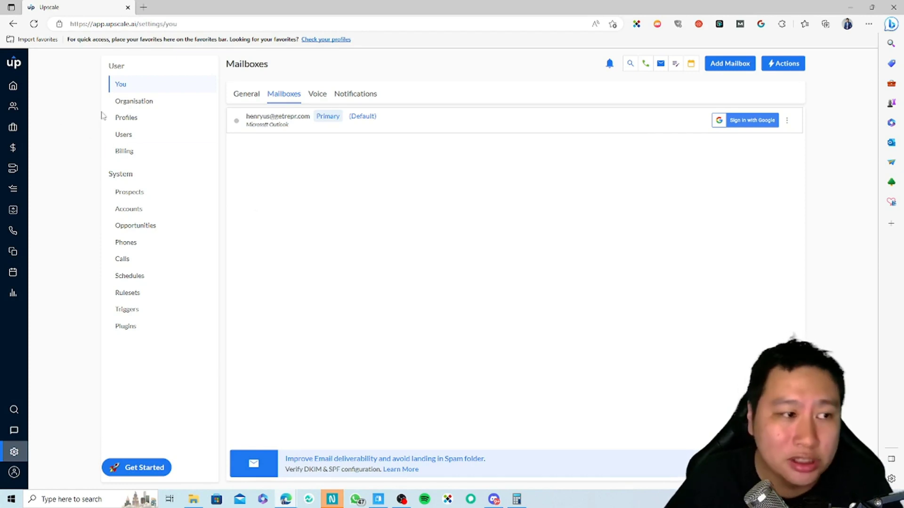
Step: Review the Voice tab with its Purchase Number option and the Notifications preferences, then go to Organisation settings
click(316, 97)
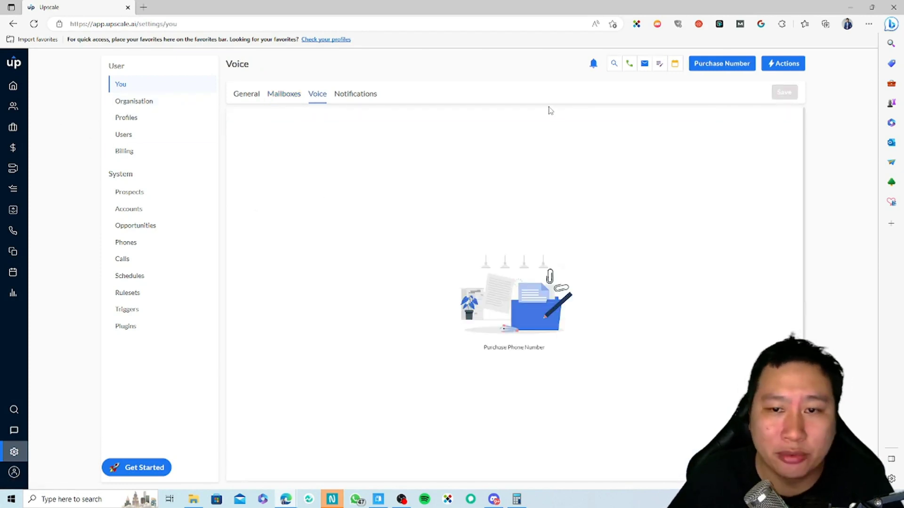
click(731, 69)
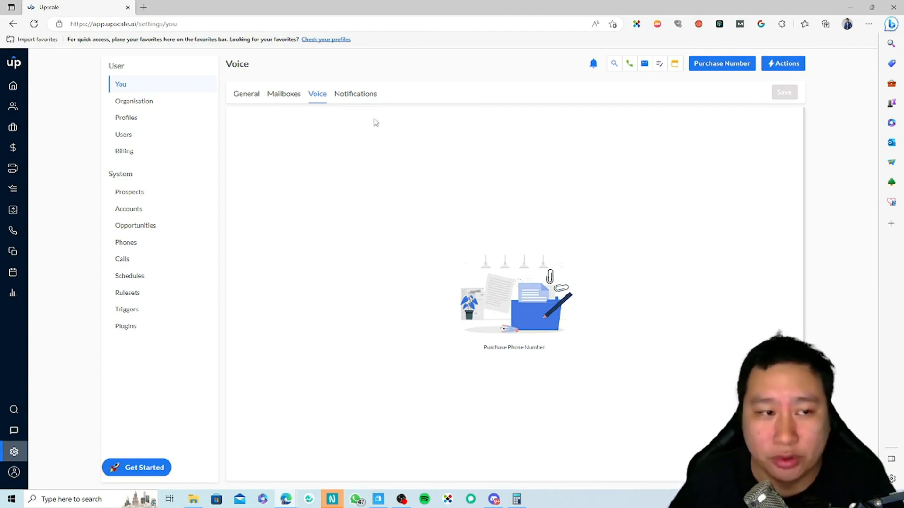
click(371, 99)
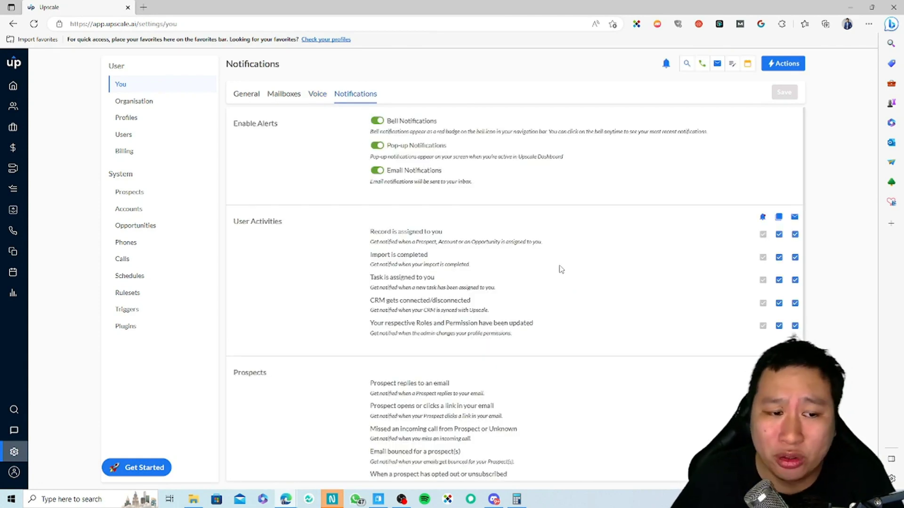
scroll(561, 269, down, 3)
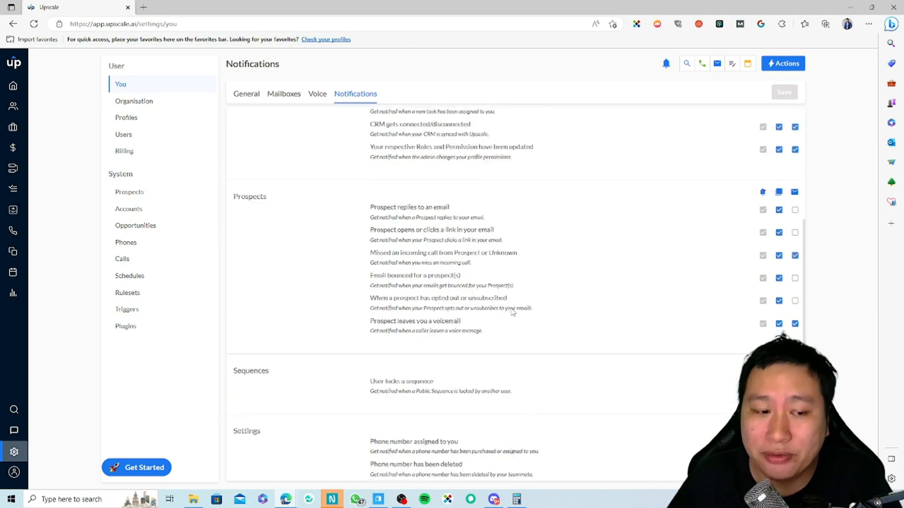
scroll(513, 312, up, 4)
click(141, 101)
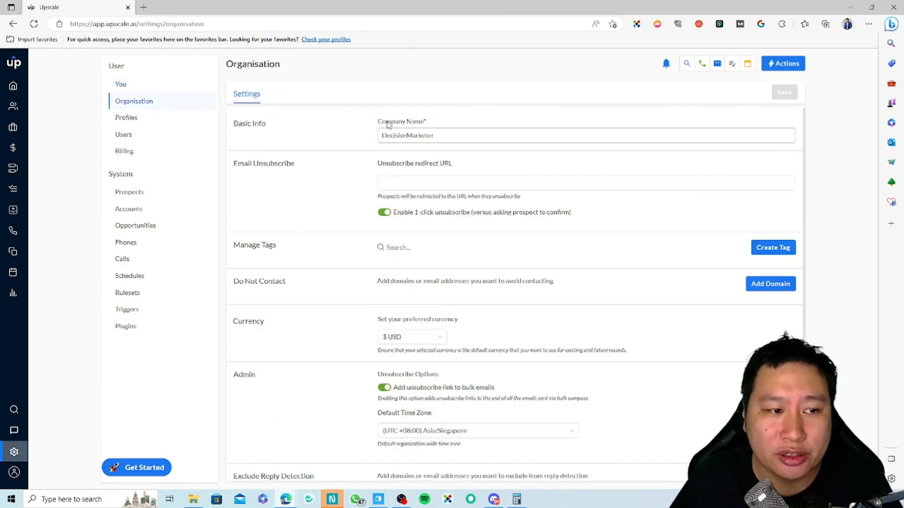
Step: Scroll through the Organisation unsubscribe, Manage Tags and Do Not Contact sections, then move to Profiles
scroll(292, 225, down, 1)
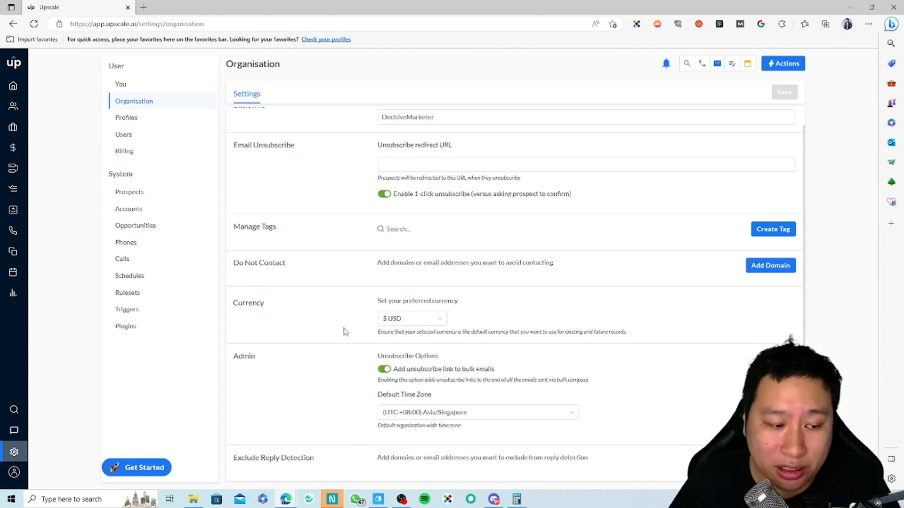
drag(256, 458, 281, 456)
click(377, 453)
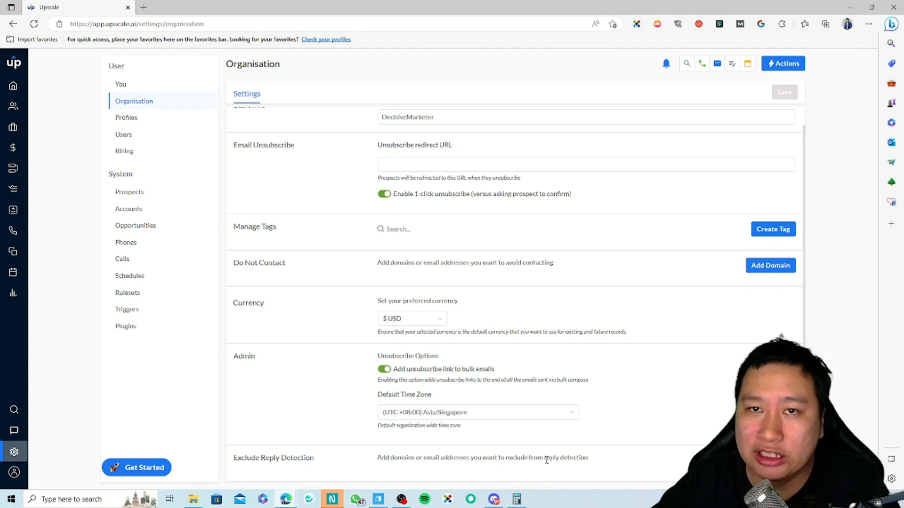
click(126, 120)
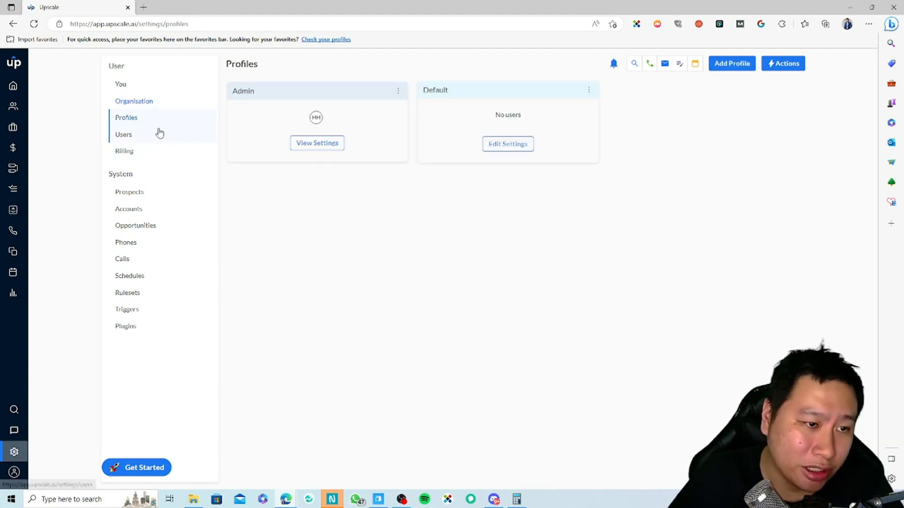
Step: Check the Users and Billing pages, then scroll the Prospects stages from Cold/Not Started to Unsubscribed
click(124, 136)
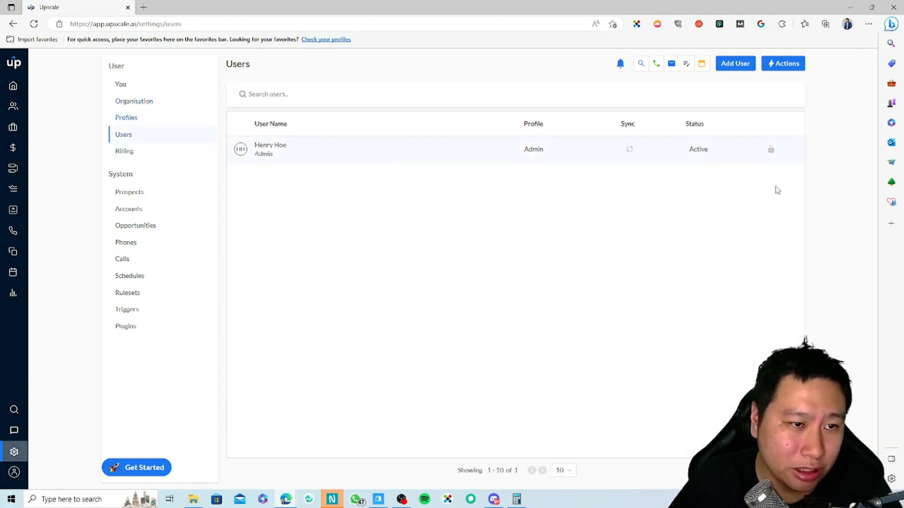
click(168, 153)
click(139, 194)
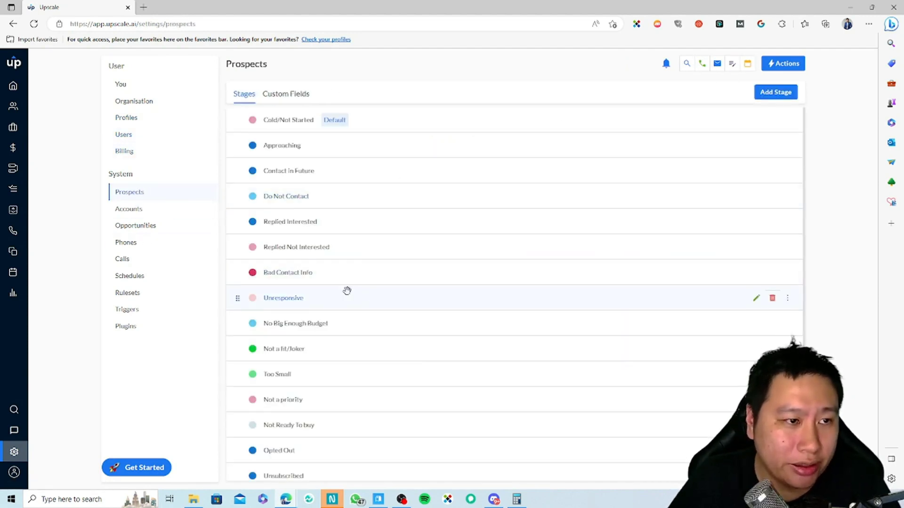
scroll(516, 395, down, 1)
scroll(511, 389, up, 1)
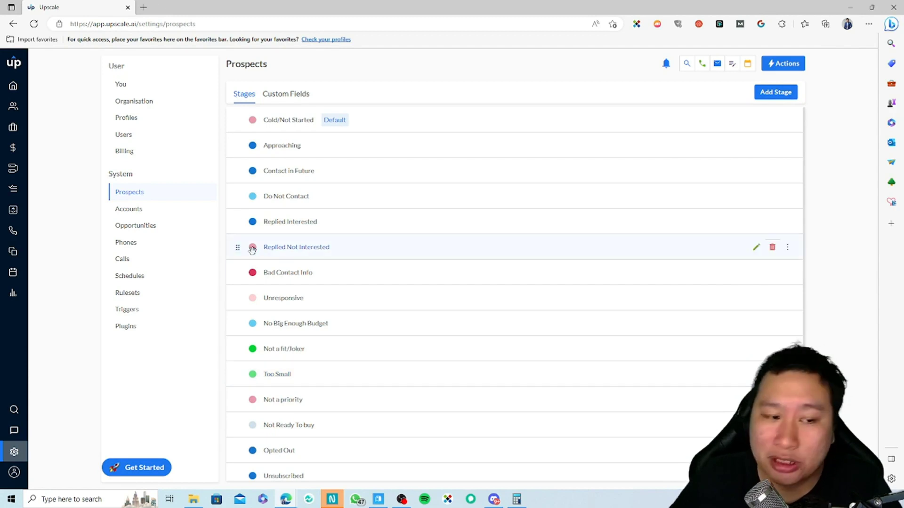
scroll(336, 375, down, 1)
scroll(305, 325, up, 1)
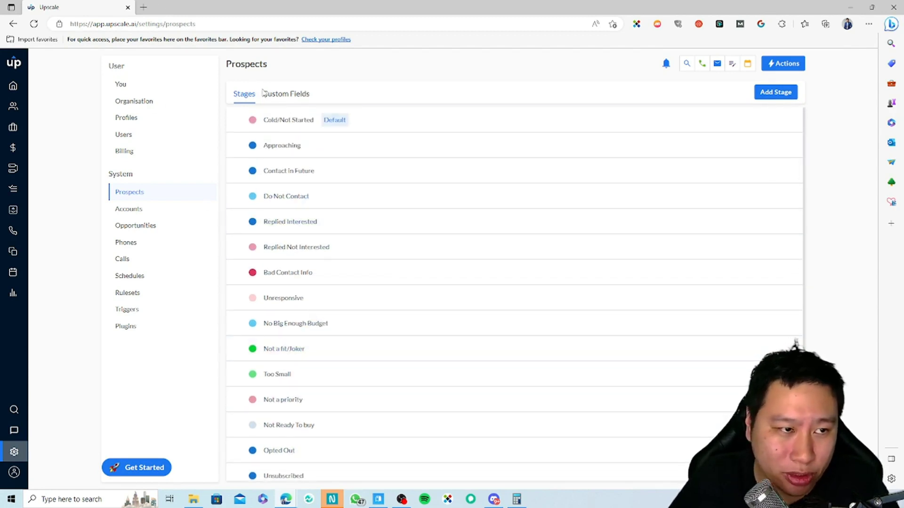
Step: View the Prospects custom fields, then the Accounts, Opportunities and Phones settings pages
click(299, 96)
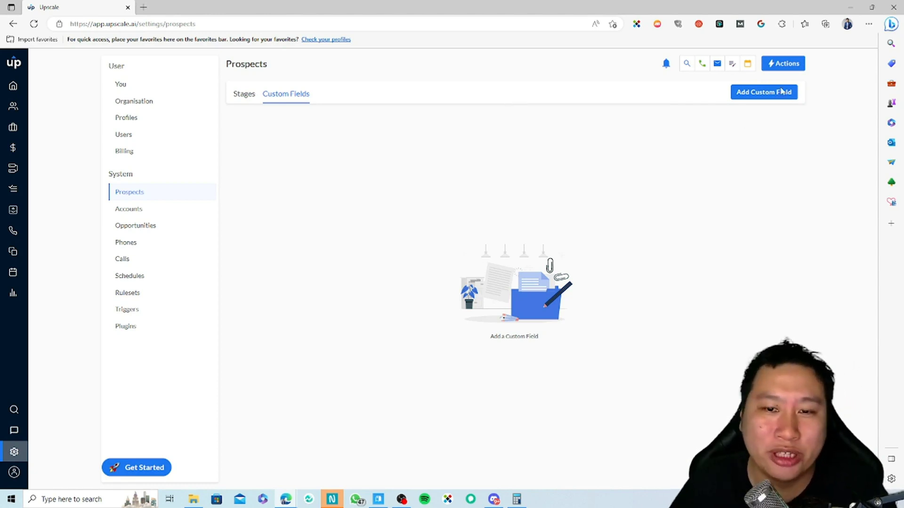
click(158, 212)
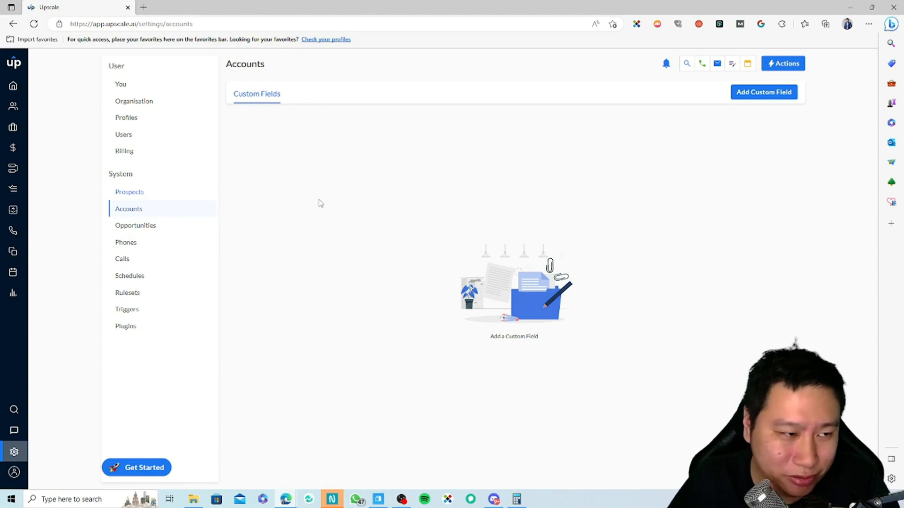
click(150, 234)
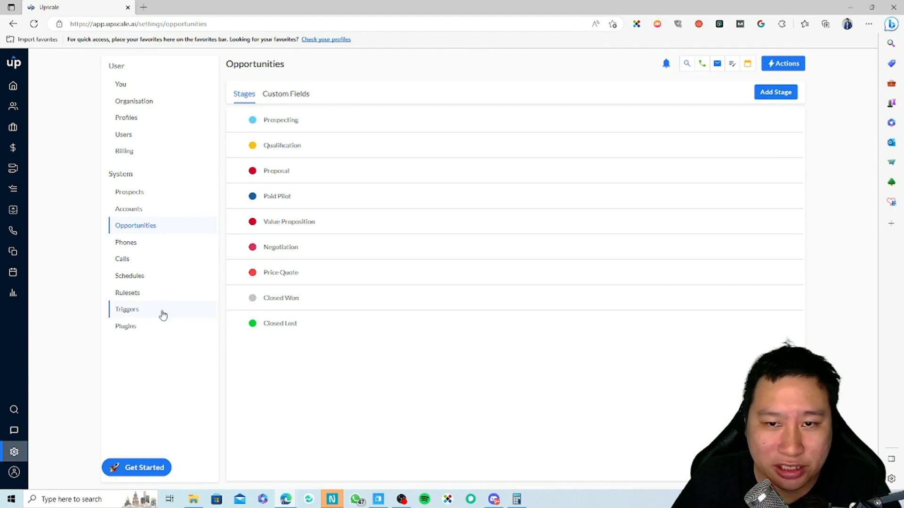
click(146, 242)
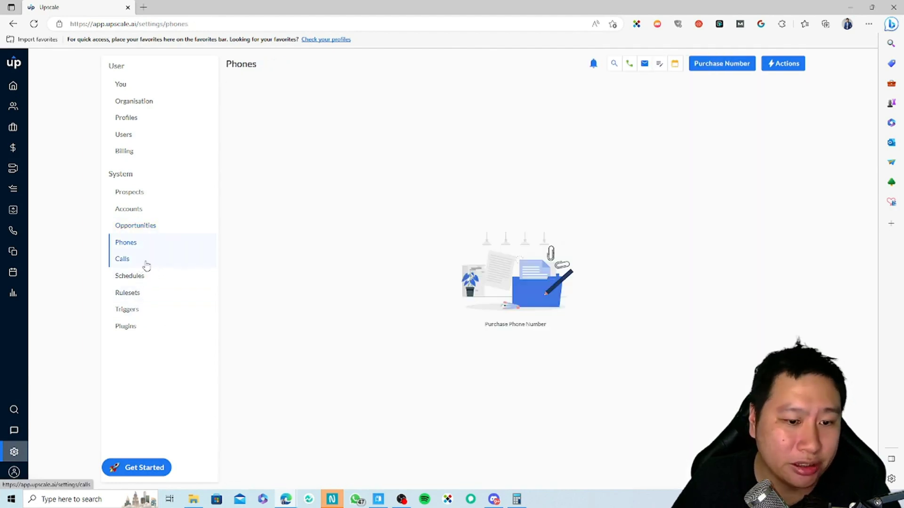
Step: Show the Calls Dispositions list, from No Answer to Call Back - Later Day
click(136, 260)
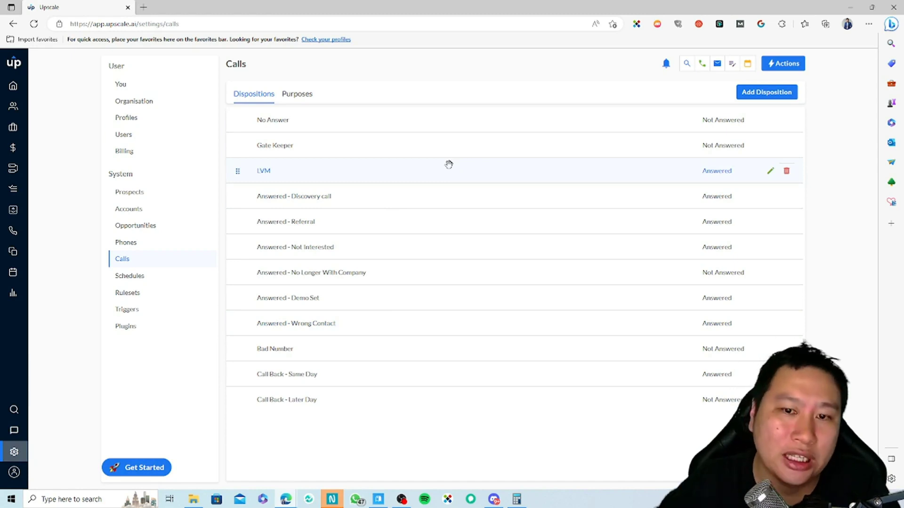
Step: Check the call Purposes tab, then switch to Schedules showing Weekday Business Hours
click(297, 94)
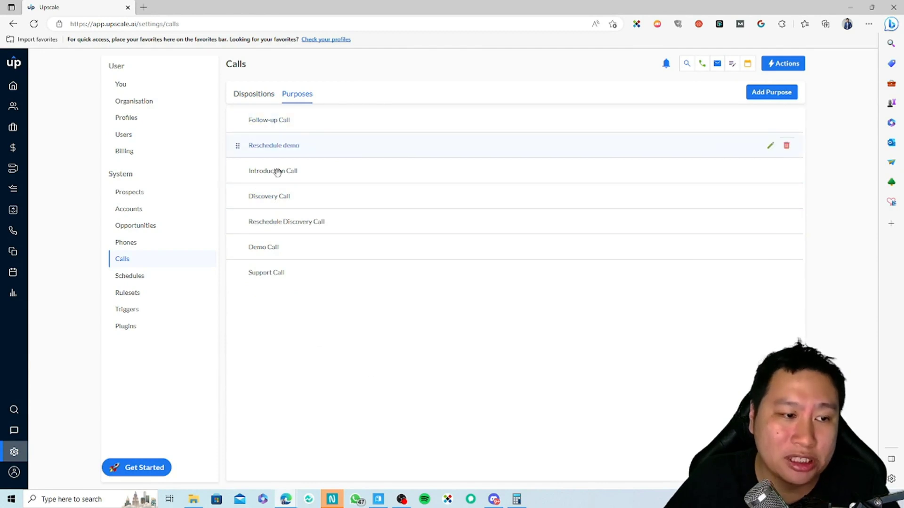
click(155, 278)
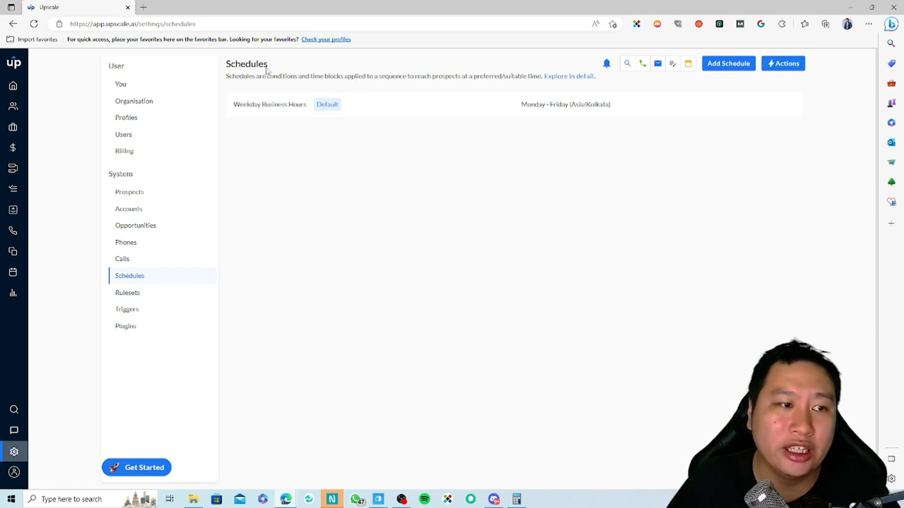
Step: Set Weekday Business Hours' default timezone to Asia/Singapore and toggle the prospect timezone option
click(485, 109)
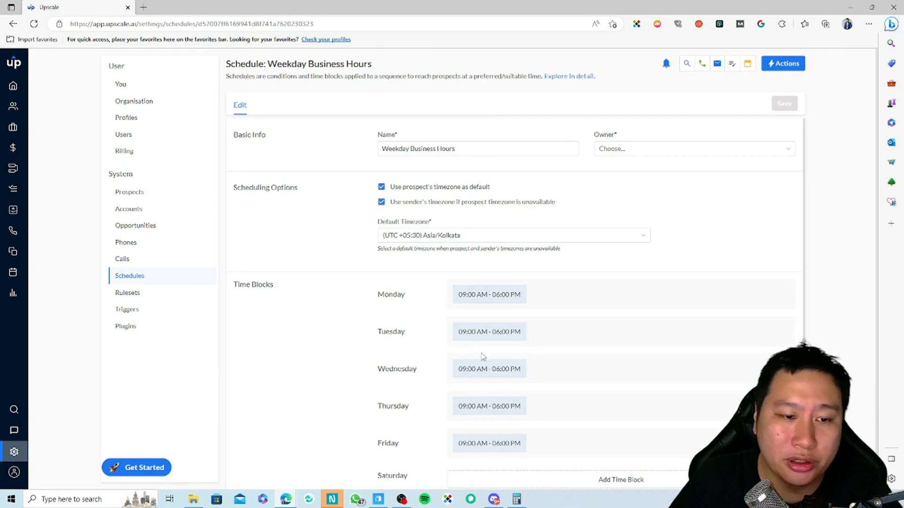
click(434, 238)
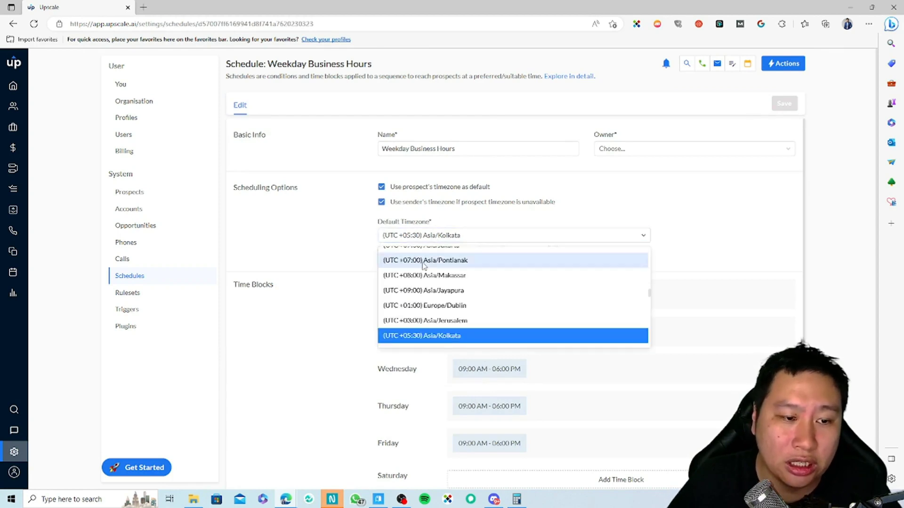
text(singapre)
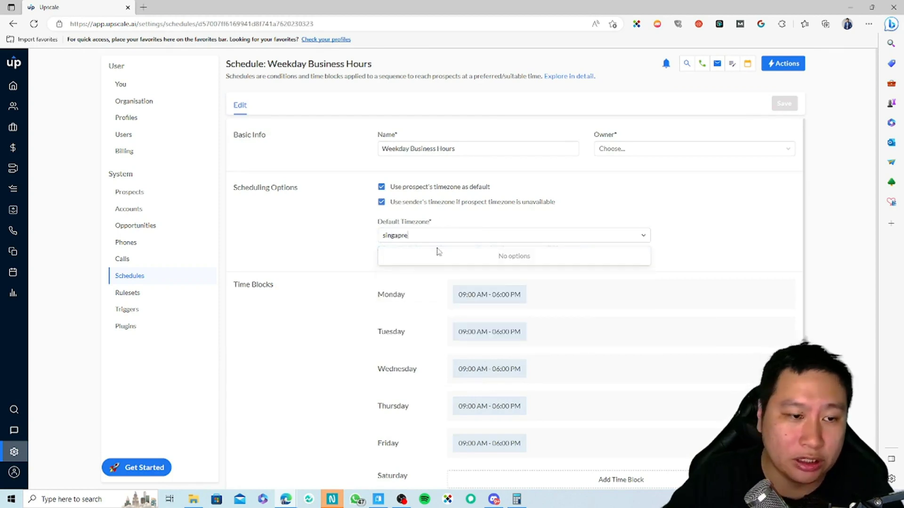
key(BackSpace)
key(BackSpace)
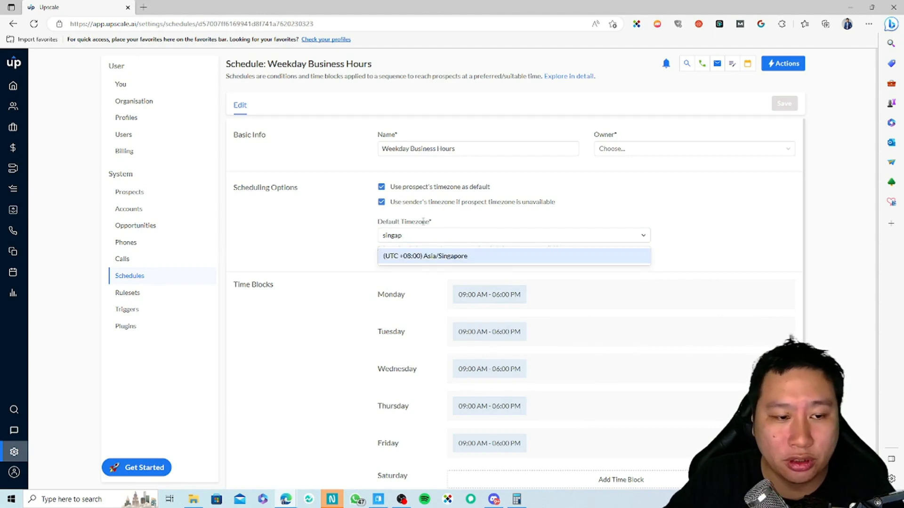
click(436, 257)
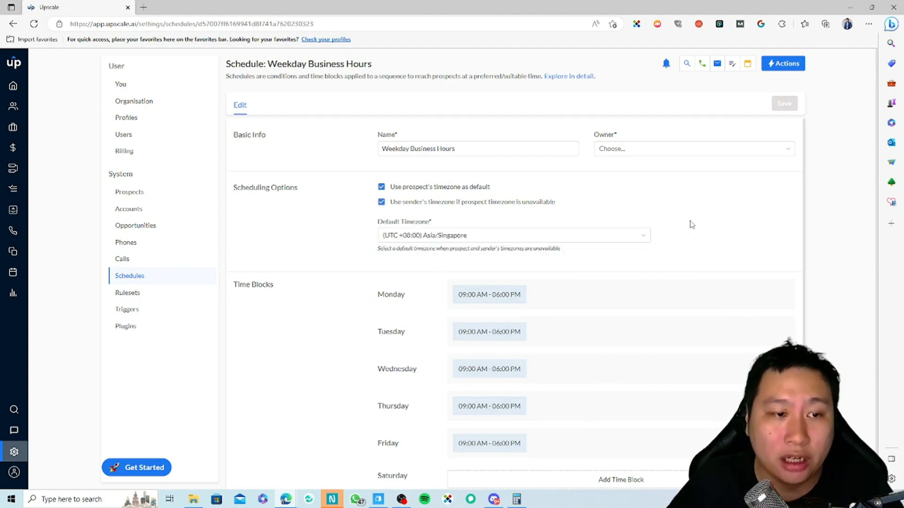
scroll(775, 253, down, 1)
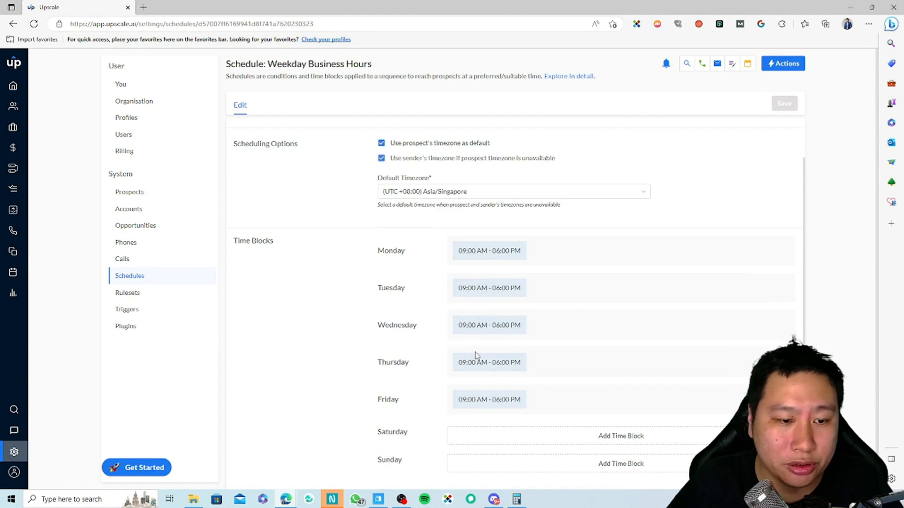
scroll(271, 282, up, 1)
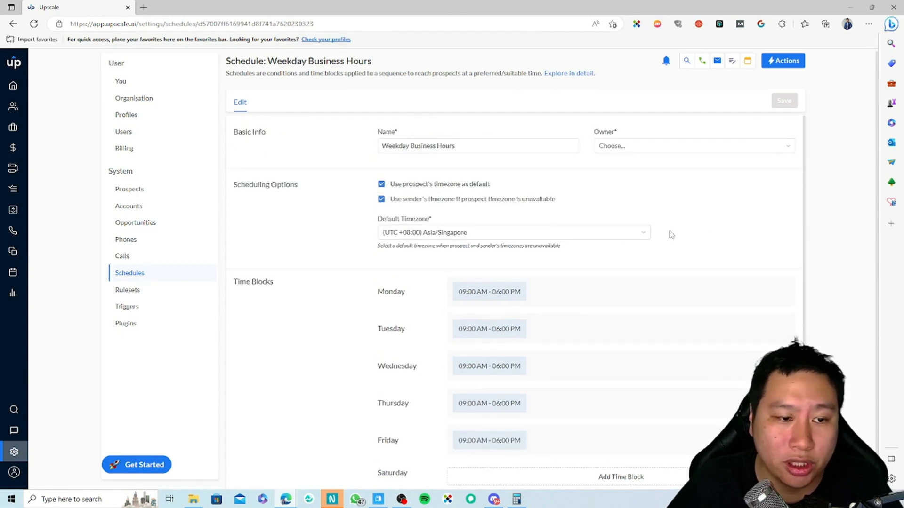
click(382, 184)
click(381, 184)
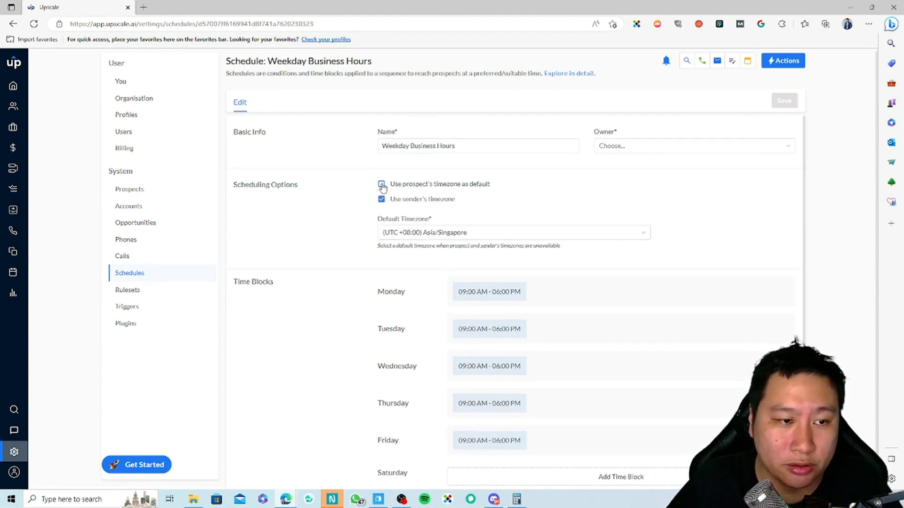
Step: Change Monday's time block to end at 05:30 PM and save it, then go to Rulesets
click(765, 292)
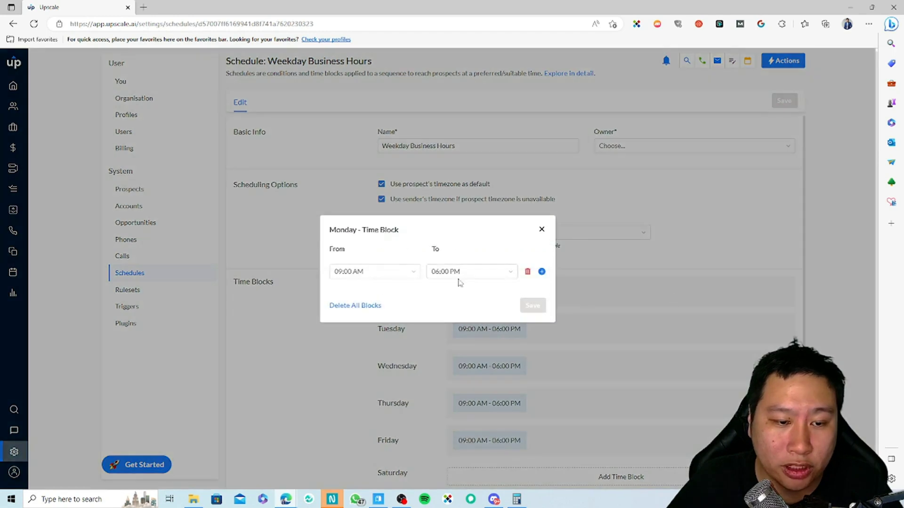
click(506, 277)
click(457, 310)
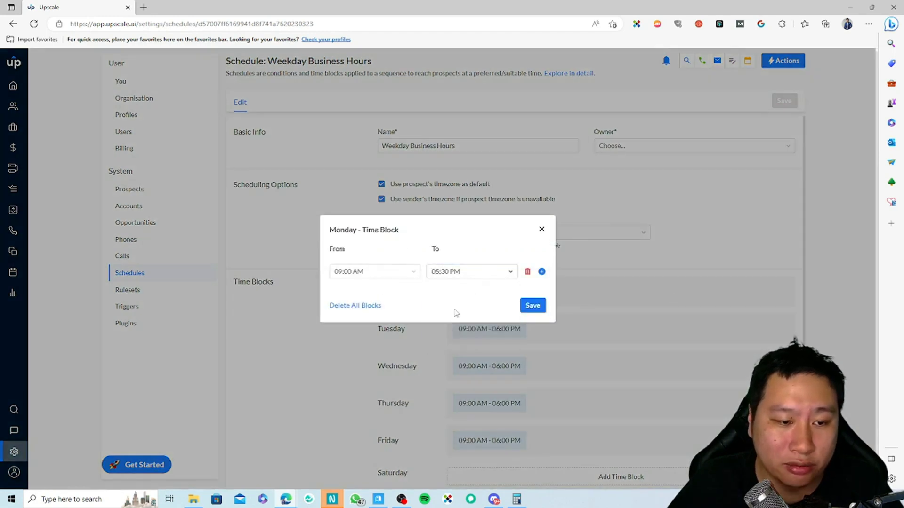
click(531, 306)
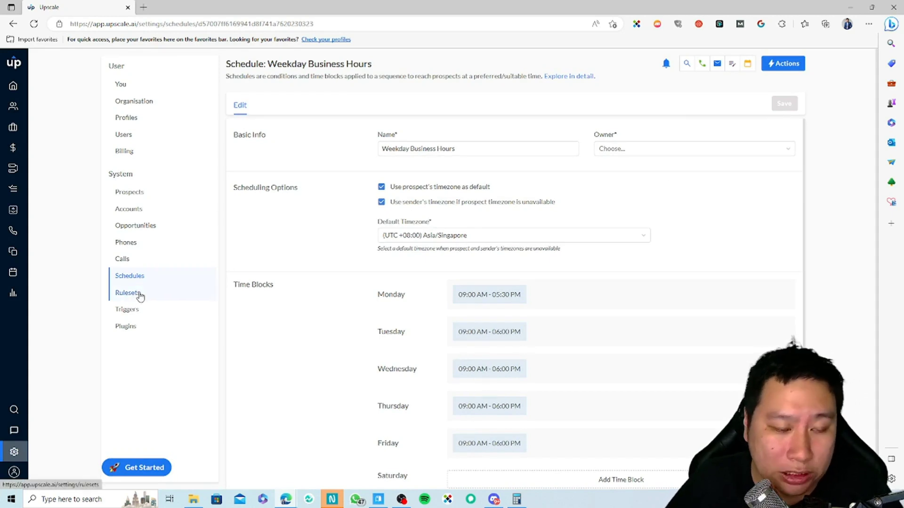
click(140, 295)
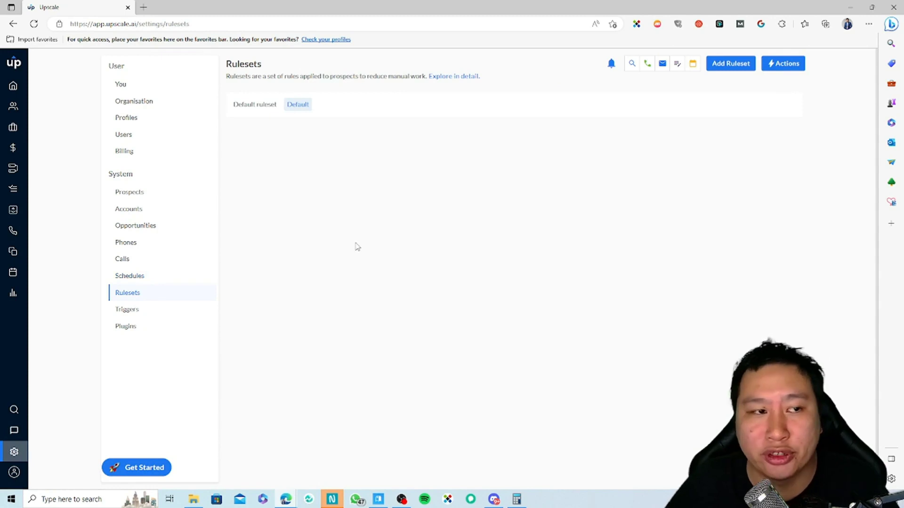
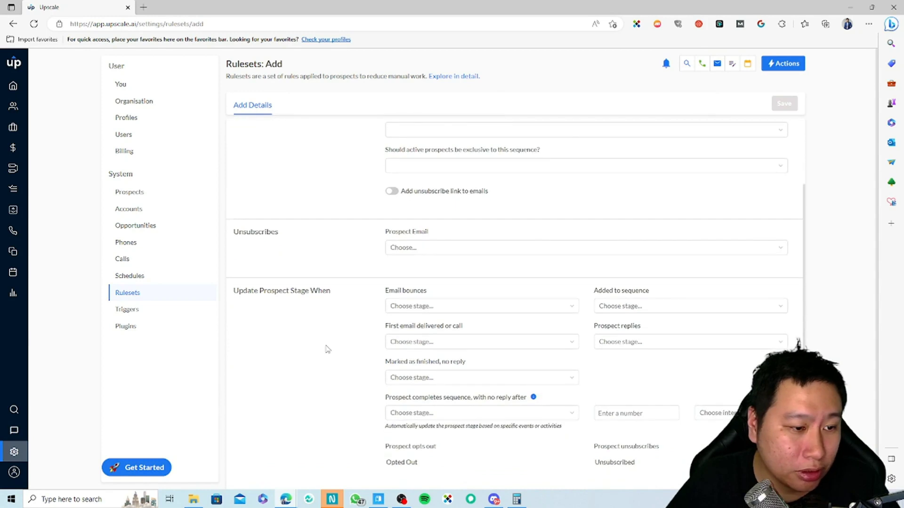
Step: Preview the repeat sequence-entry choices, such as joining only once, without keeping a selection
scroll(542, 402, up, 3)
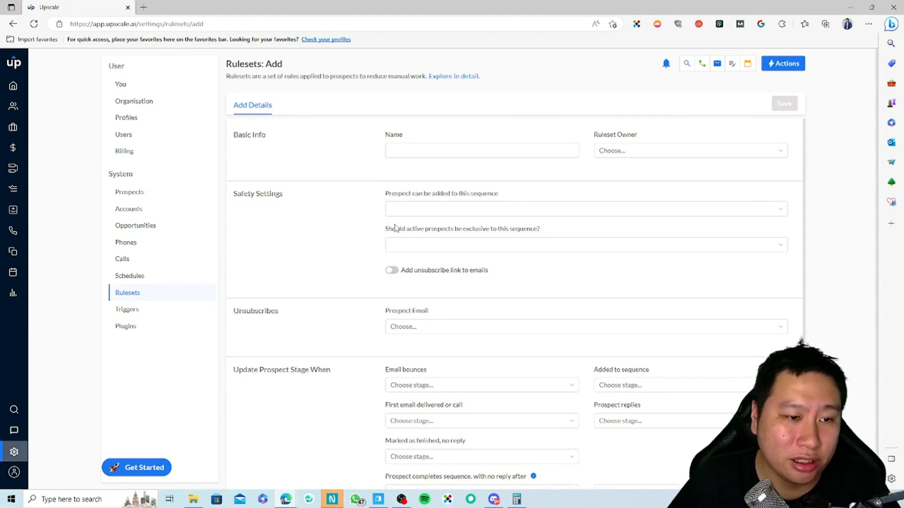
click(414, 210)
click(417, 246)
drag(386, 194, 448, 193)
click(455, 196)
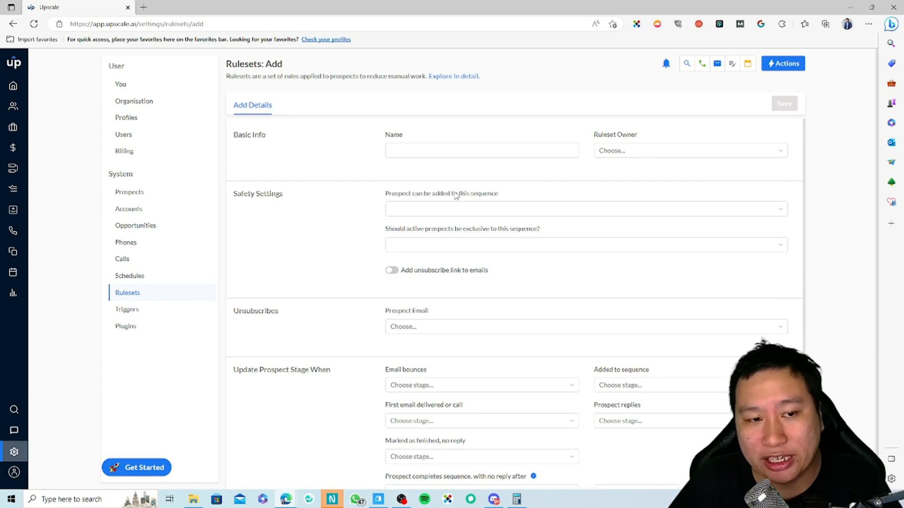
click(428, 213)
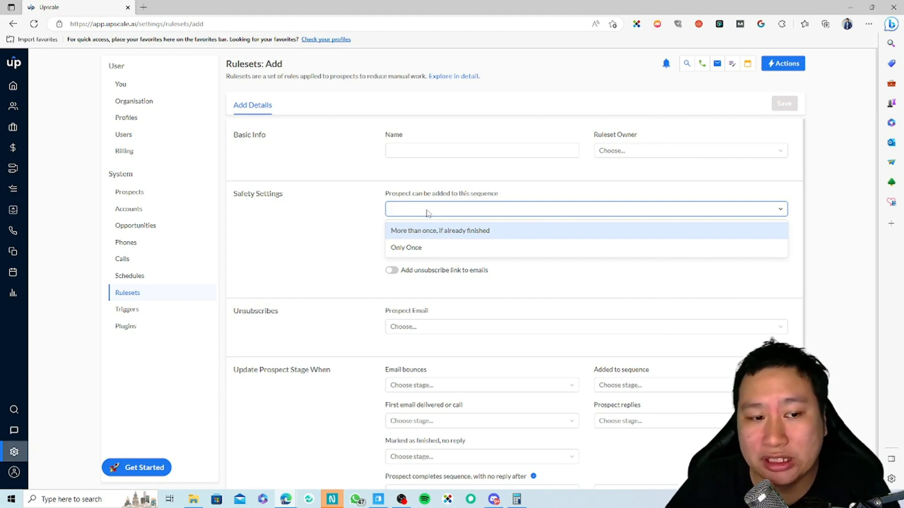
click(360, 252)
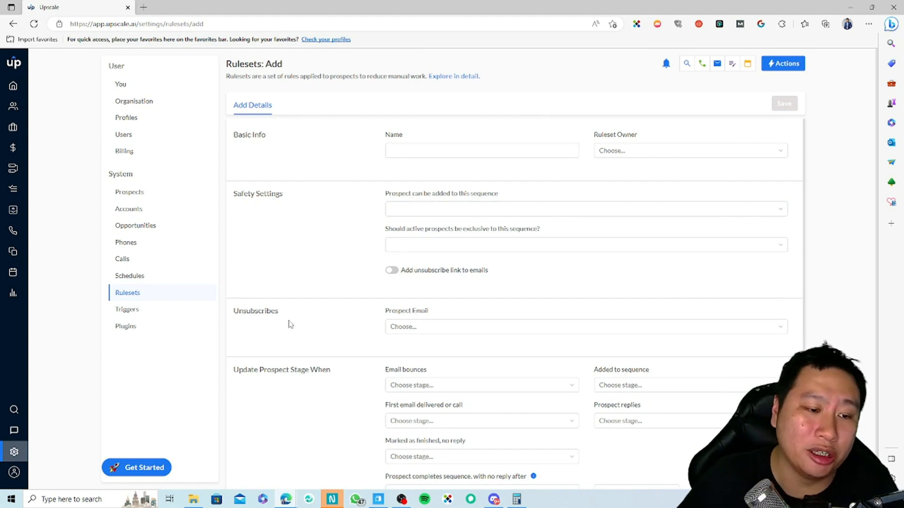
Step: Check the unsubscribed-prospect email options, then go to the Triggers settings page
scroll(290, 324, down, 2)
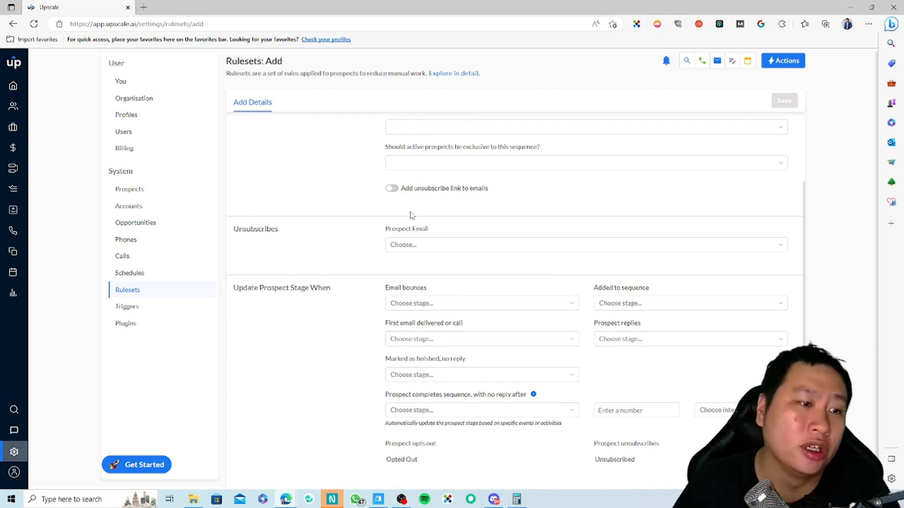
click(413, 241)
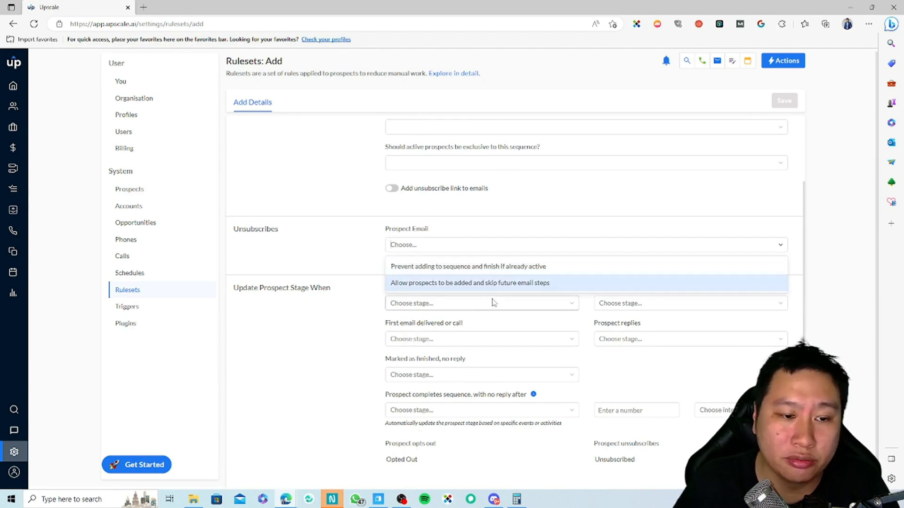
click(317, 269)
click(388, 249)
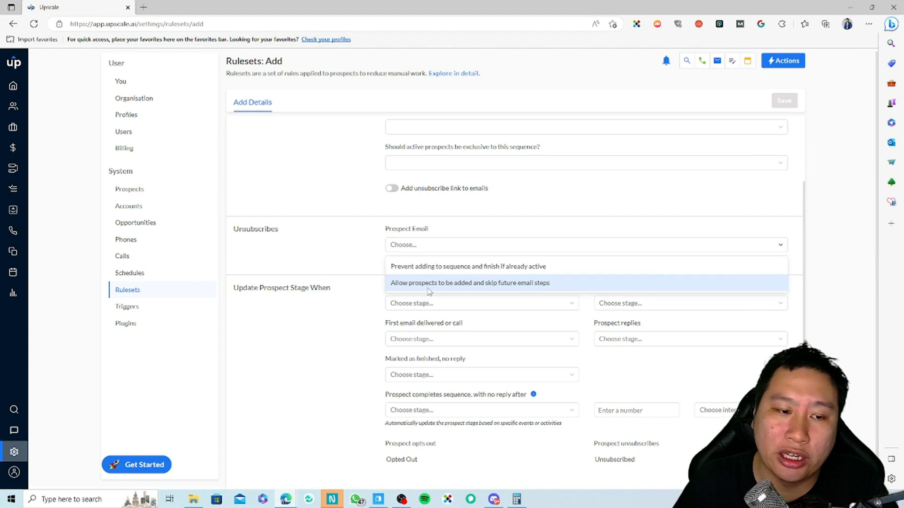
click(311, 260)
scroll(306, 306, up, 1)
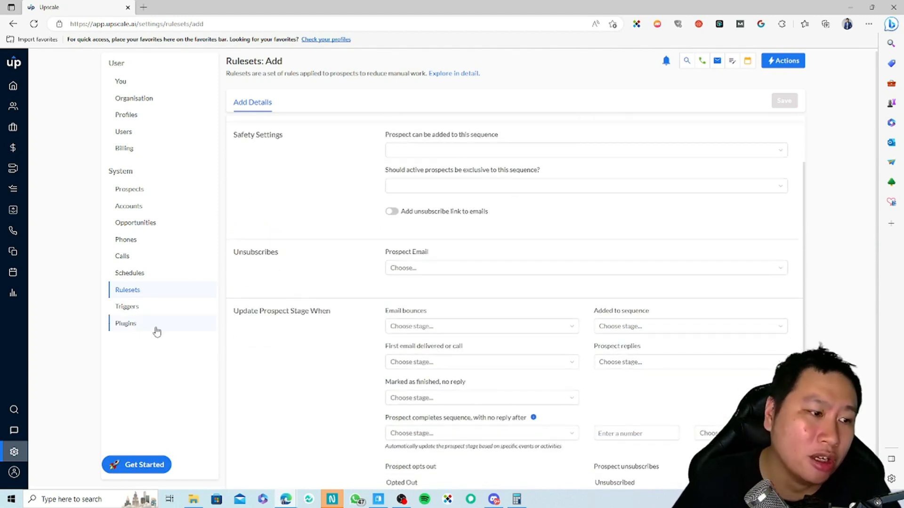
click(140, 308)
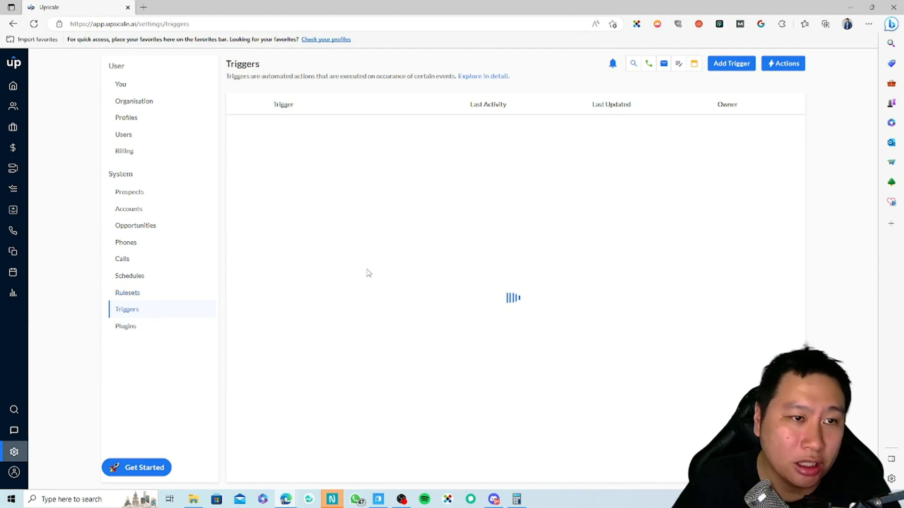
Step: Draft a new trigger on When an Account is added, with target Account and frequency Always
click(735, 63)
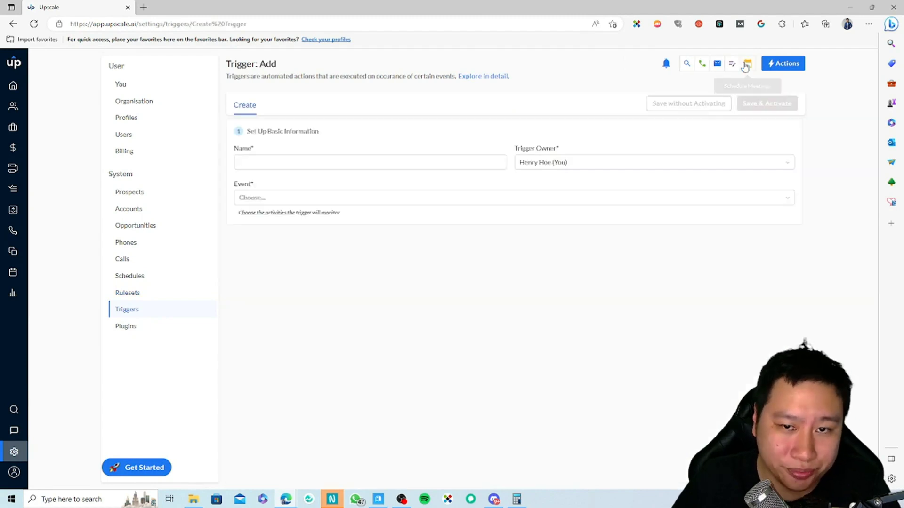
click(385, 194)
click(282, 218)
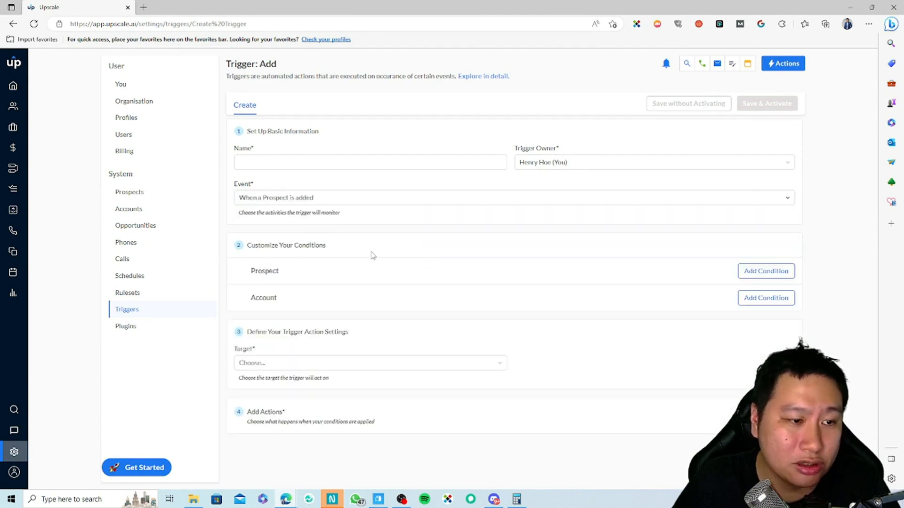
click(303, 198)
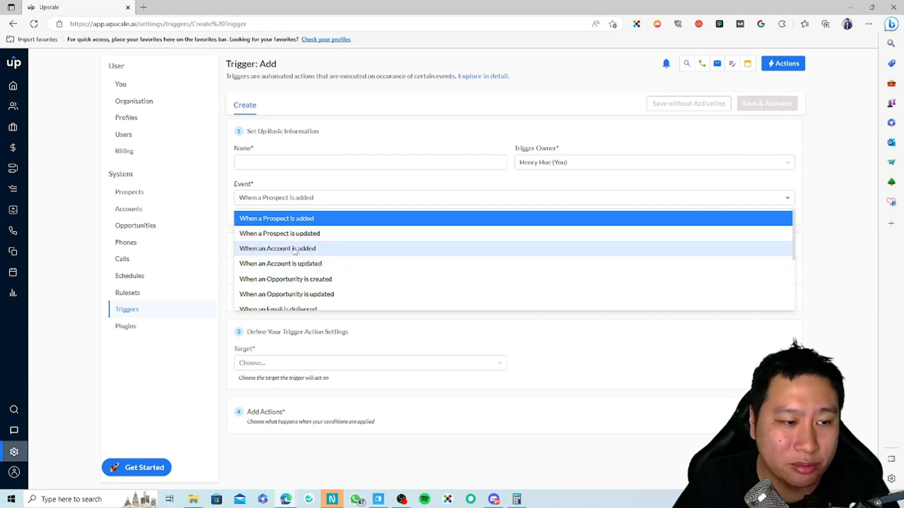
click(295, 246)
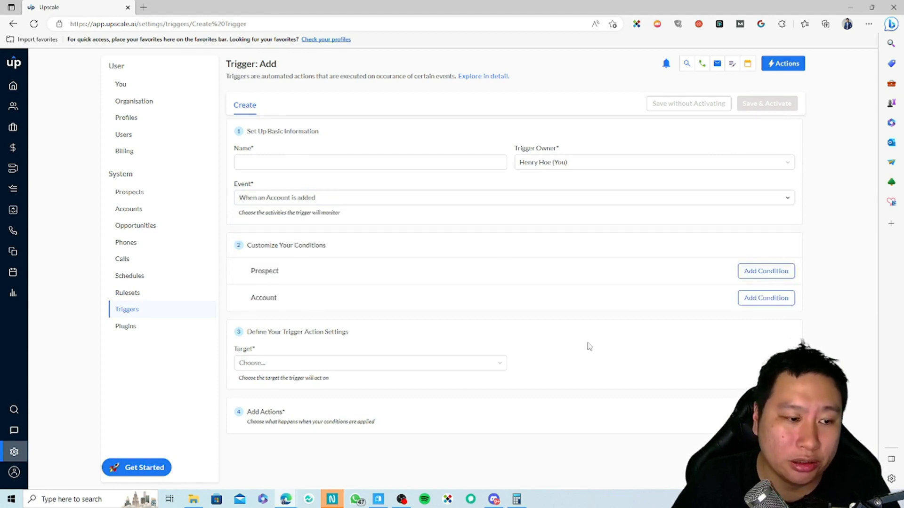
click(337, 366)
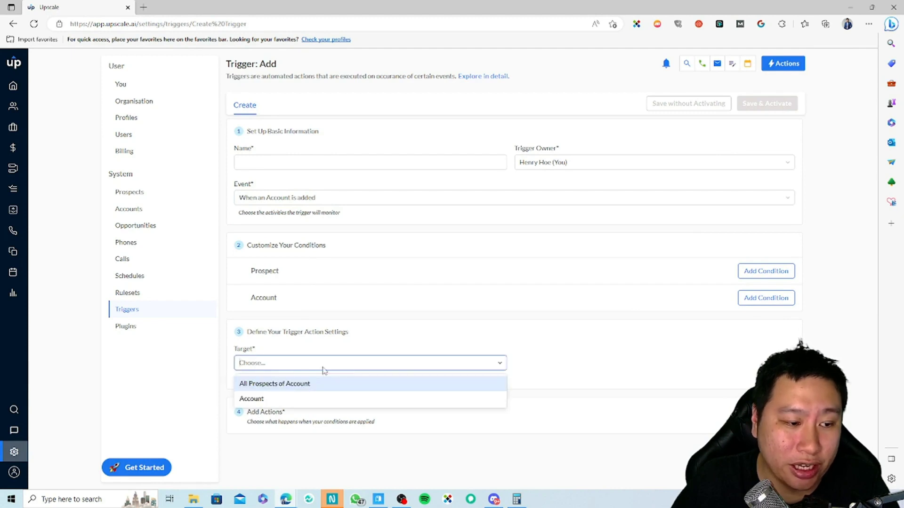
click(335, 397)
click(565, 363)
click(530, 398)
Step: Look over the available trigger actions, dismiss them, and move to Plugins settings
click(699, 427)
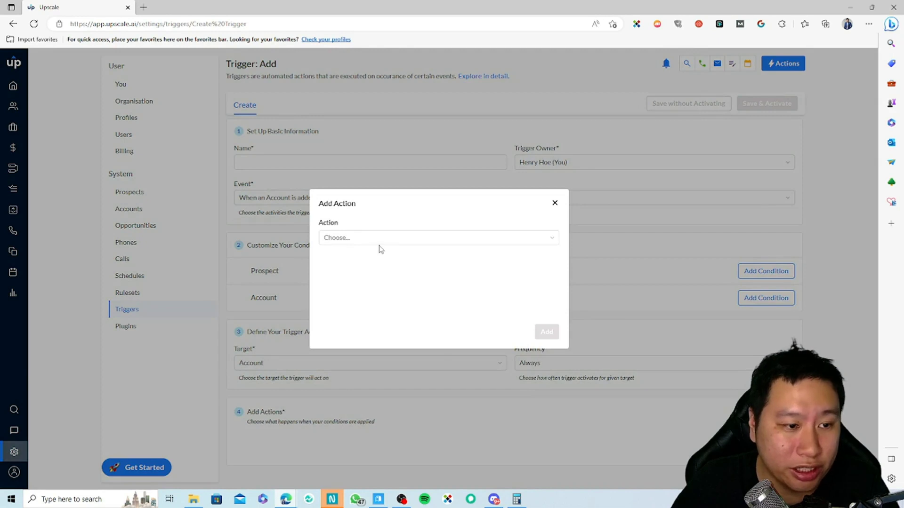
click(379, 240)
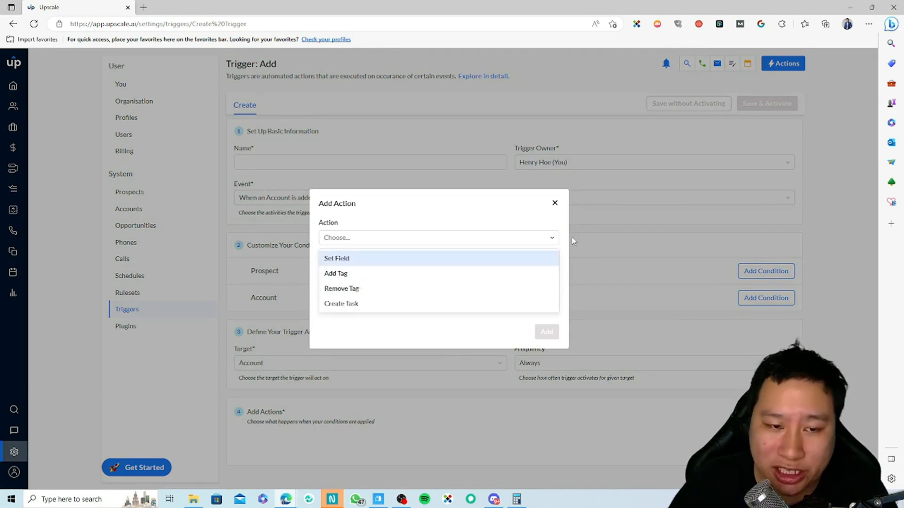
click(555, 203)
click(554, 203)
click(126, 326)
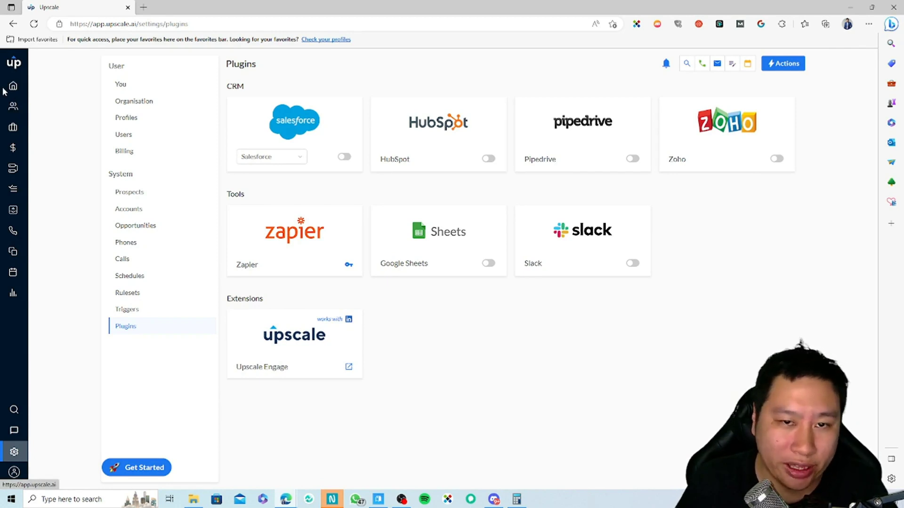
Step: From the Prospects list, bring up the form for adding a single prospect
click(13, 88)
click(13, 106)
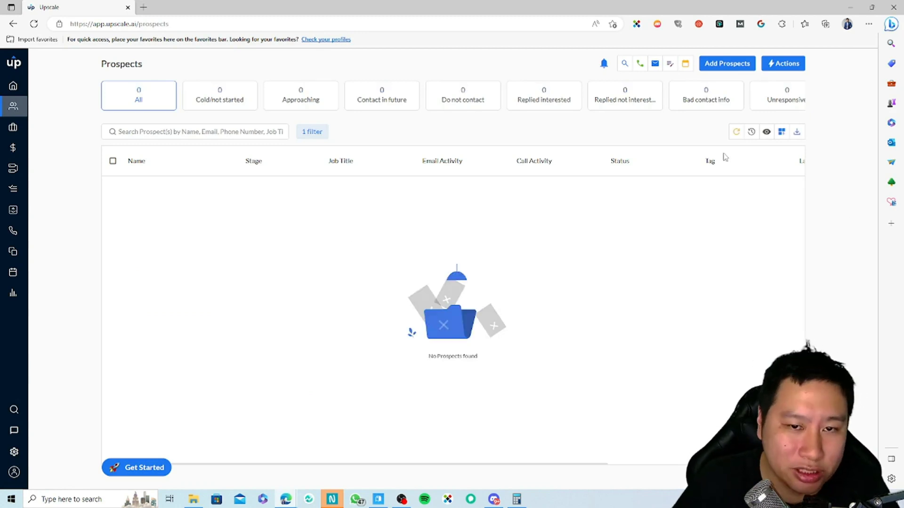
click(725, 66)
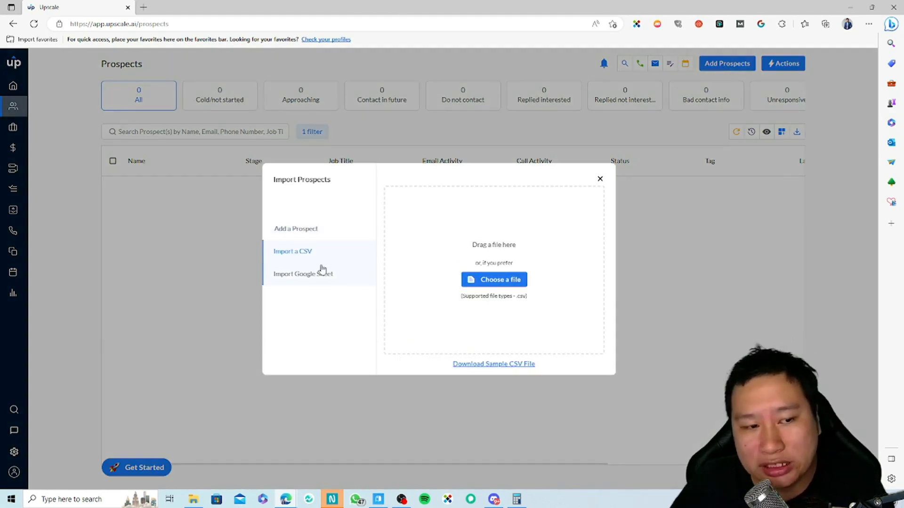
click(305, 276)
click(308, 228)
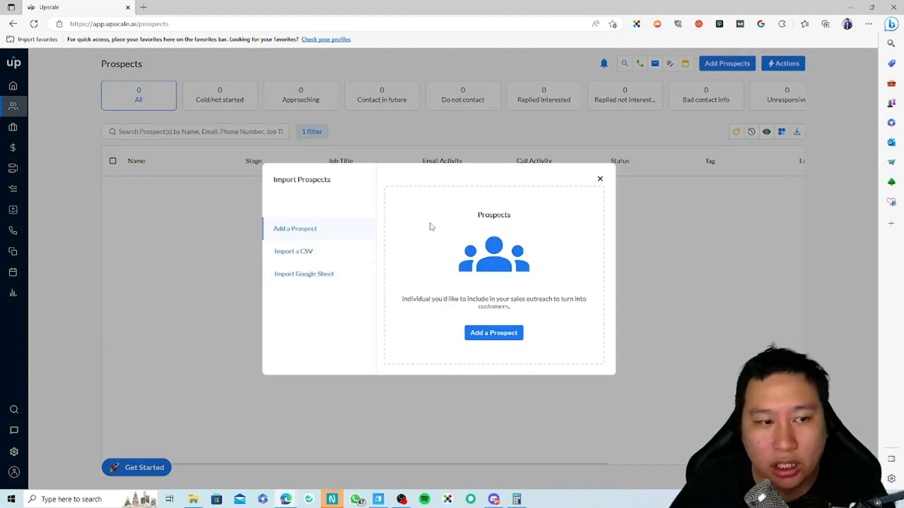
click(469, 336)
Step: Fill in the prospect's first name, last name and work email, then add the prospect
click(300, 148)
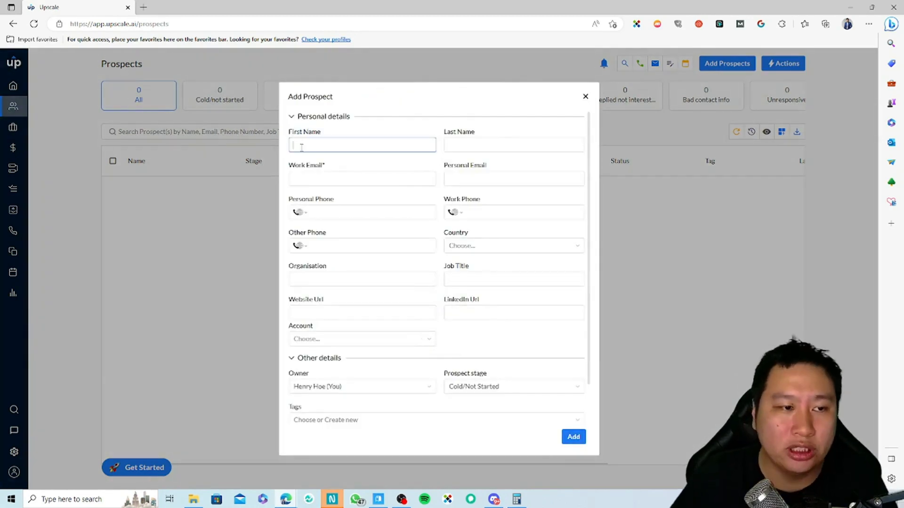
text(Hen)
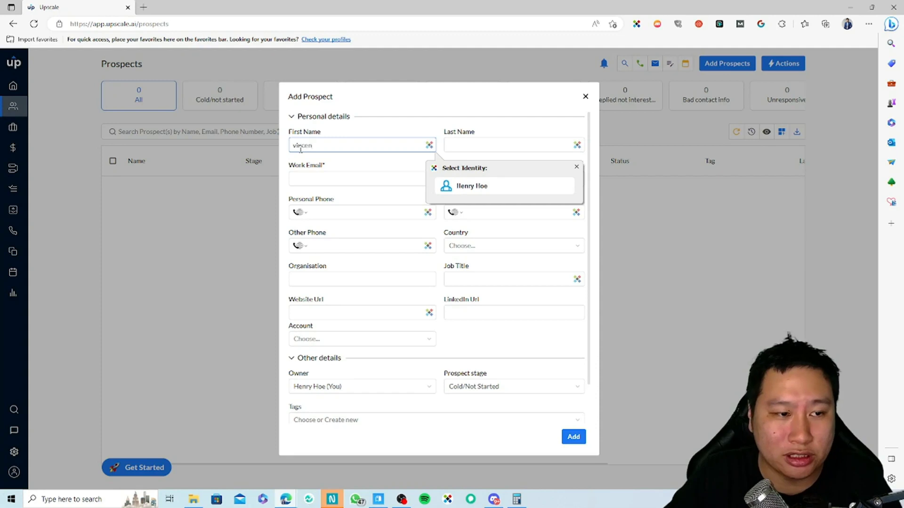
text(cent)
key(Tab)
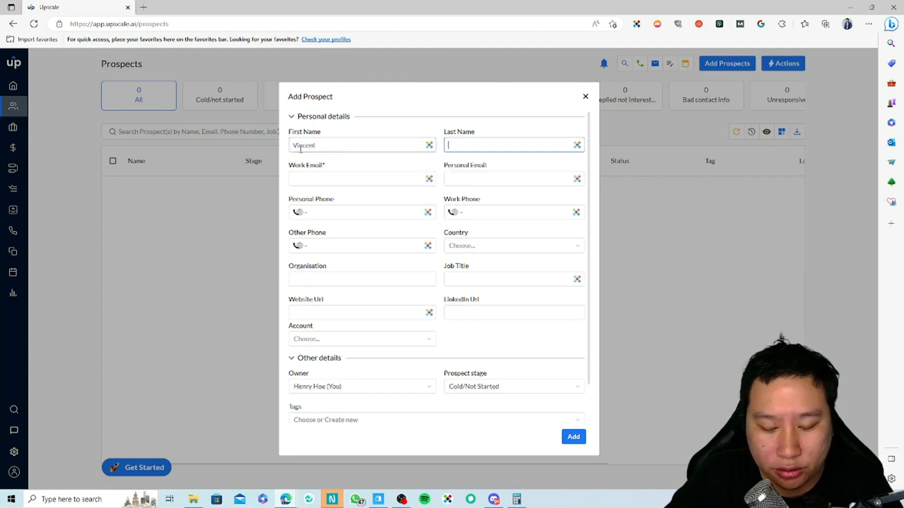
key(Tab)
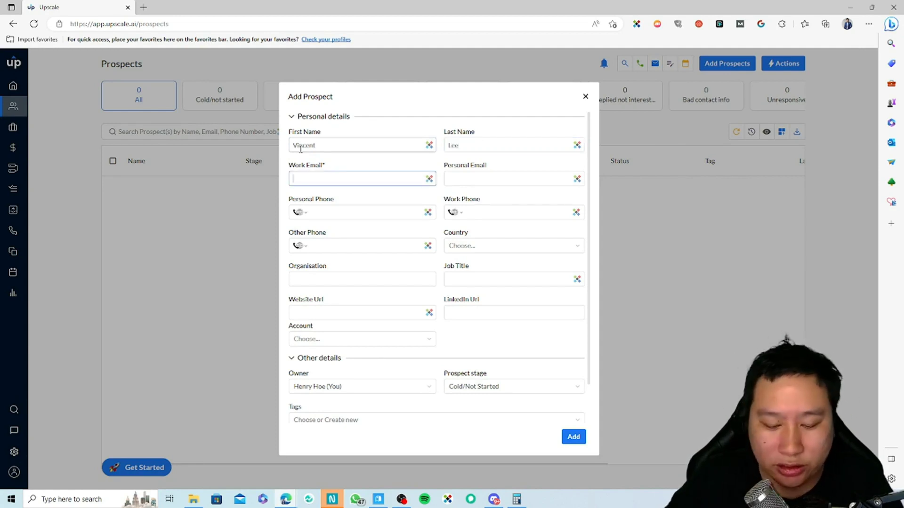
key(Tab)
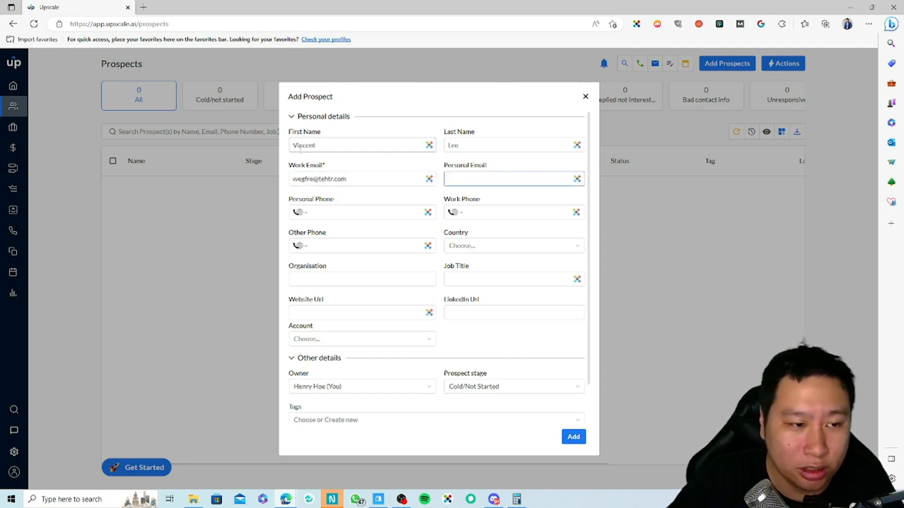
key(Tab)
scroll(381, 365, down, 1)
scroll(360, 316, up, 1)
scroll(424, 376, down, 1)
click(577, 440)
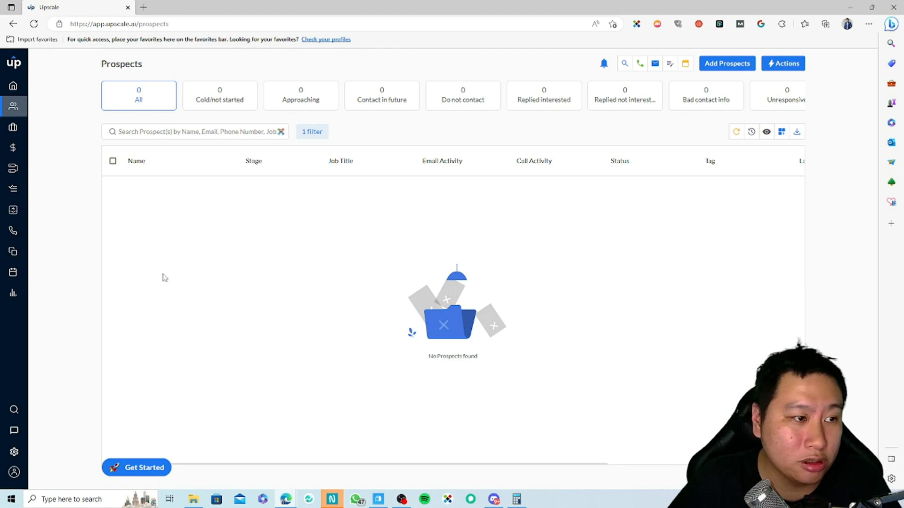
Step: Reload the prospects list and clear the getting-started panel, filter, search text and login popups
click(34, 24)
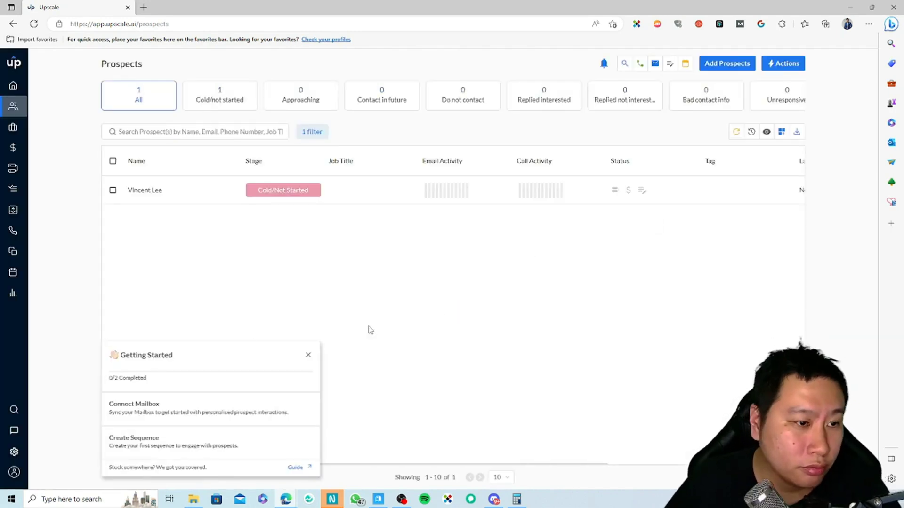
click(308, 355)
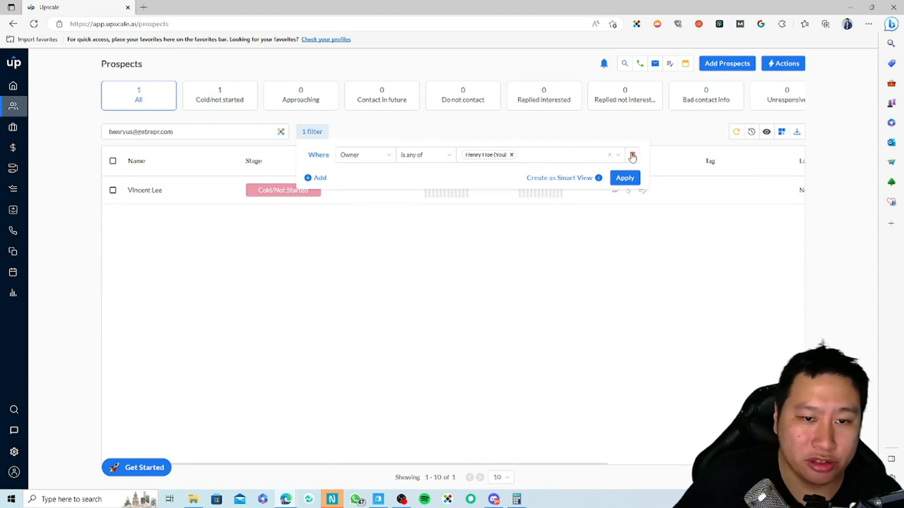
click(643, 277)
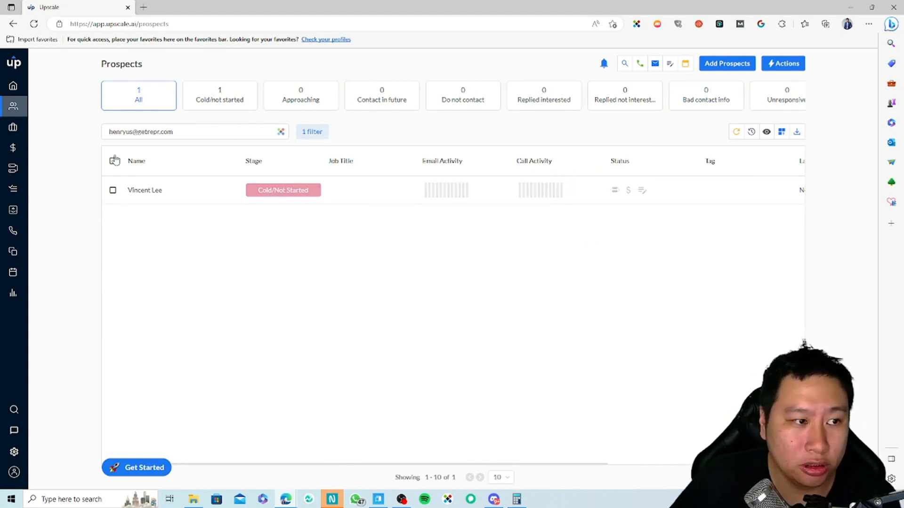
key(BackSpace)
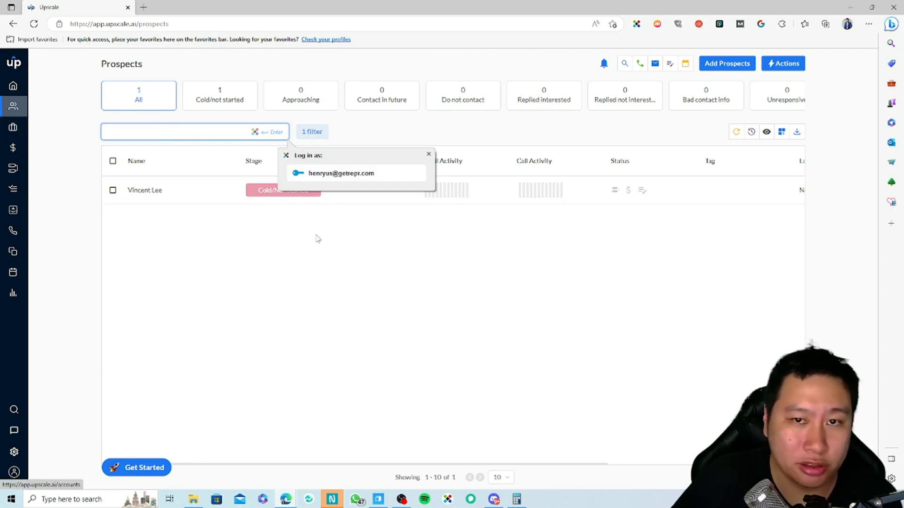
click(316, 248)
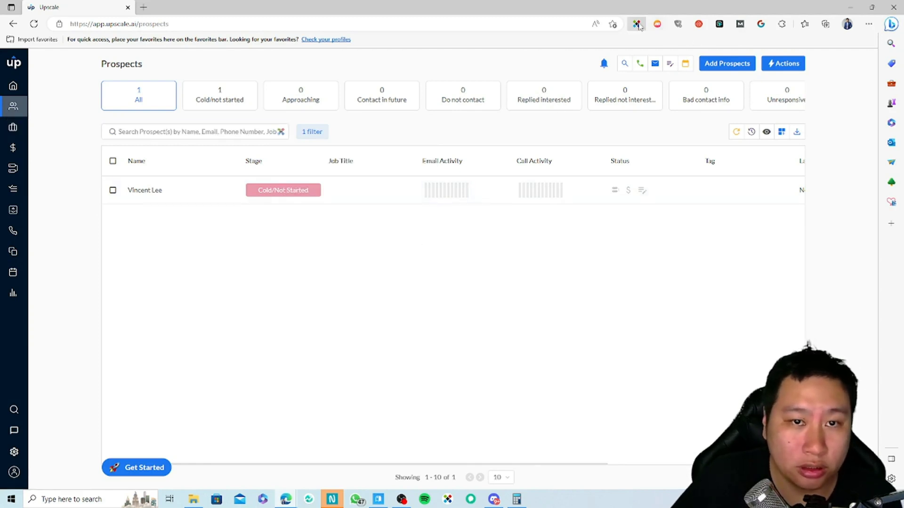
click(636, 24)
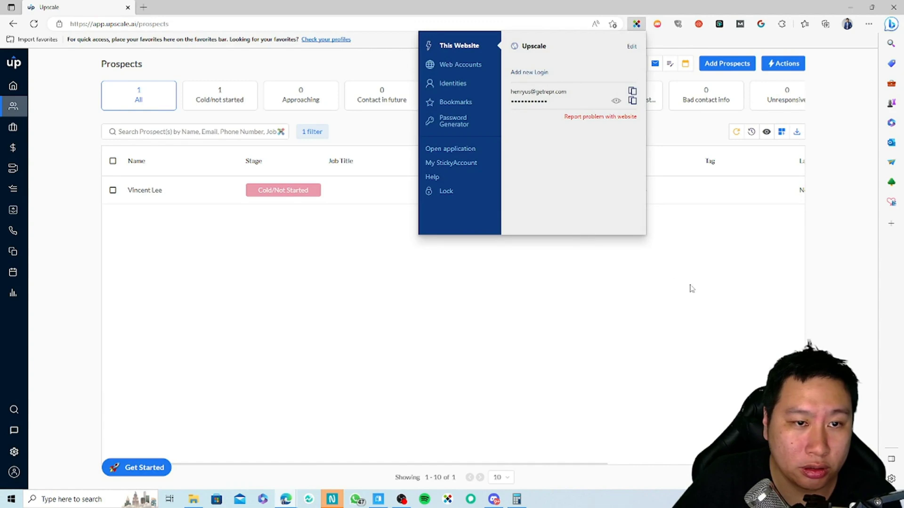
click(652, 251)
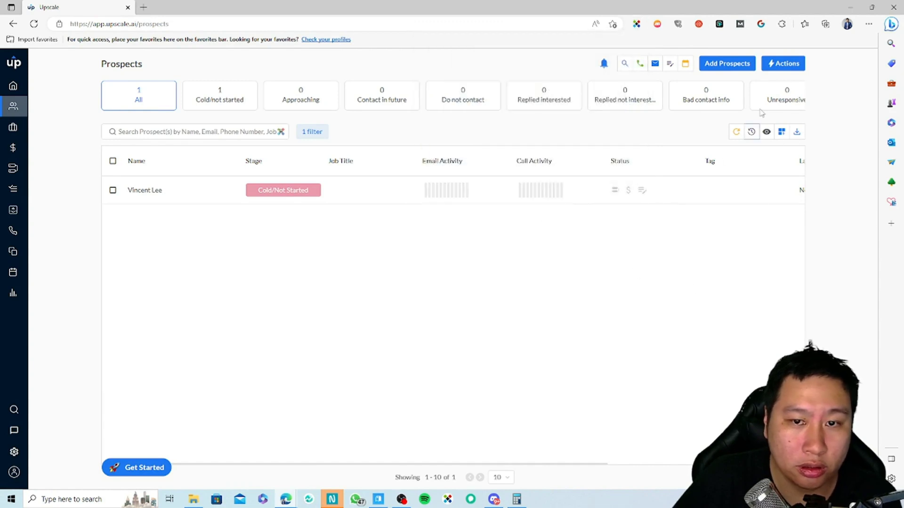
Step: Page through the prospect stage tabs and open the prospect's detailed record
click(798, 94)
click(799, 94)
click(798, 95)
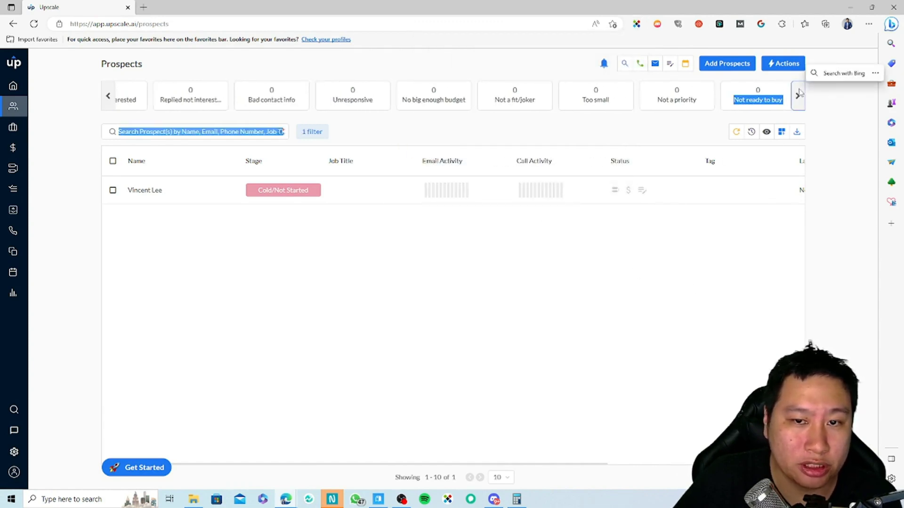
click(364, 126)
click(110, 95)
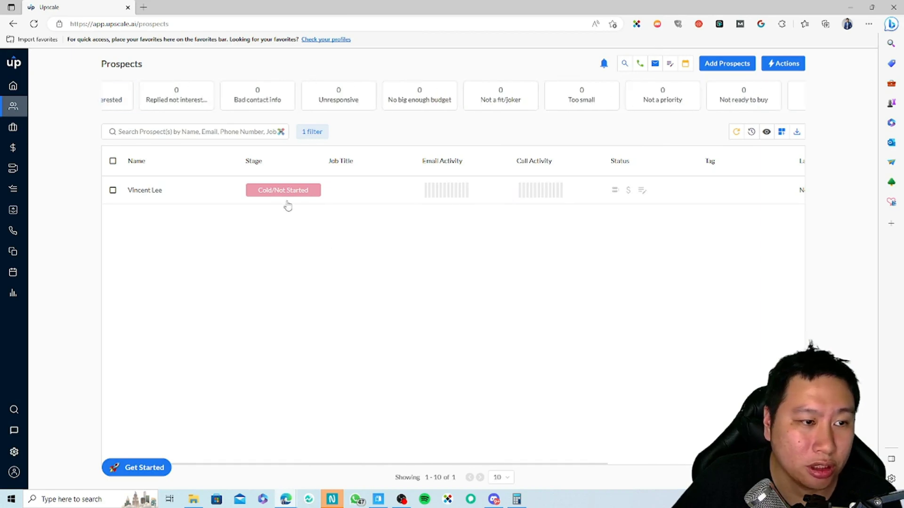
click(296, 181)
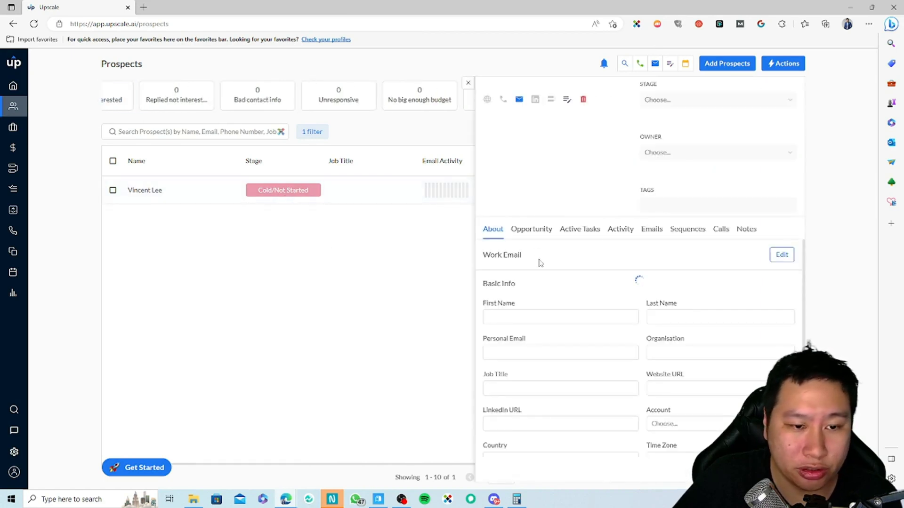
Step: Look at the prospect's stage options without changing them, then close the record
click(675, 100)
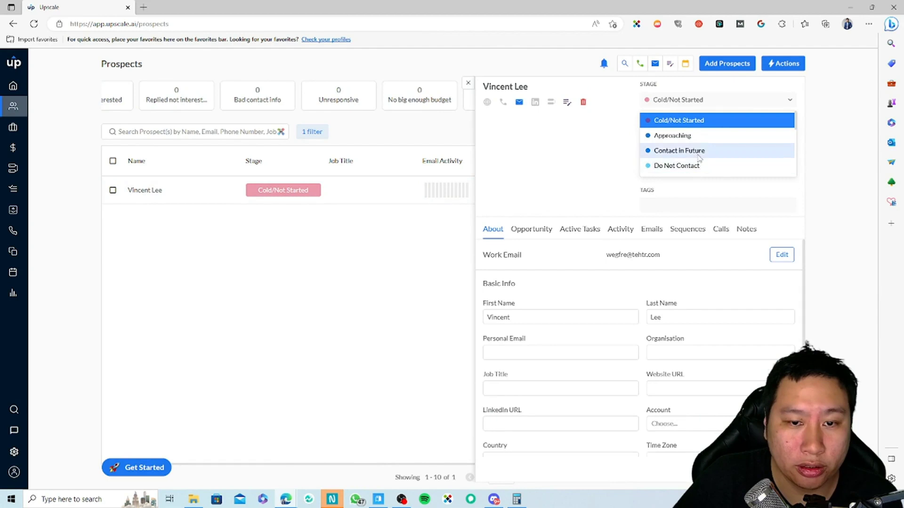
click(834, 222)
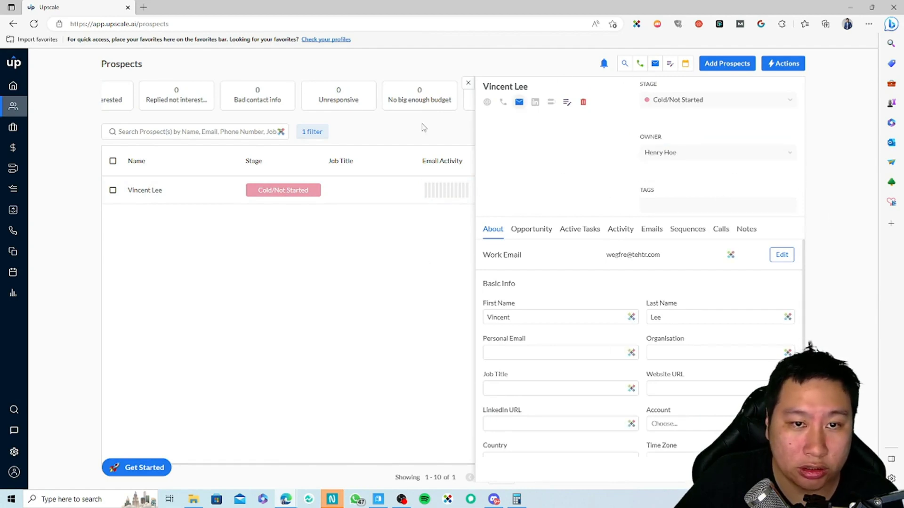
click(468, 83)
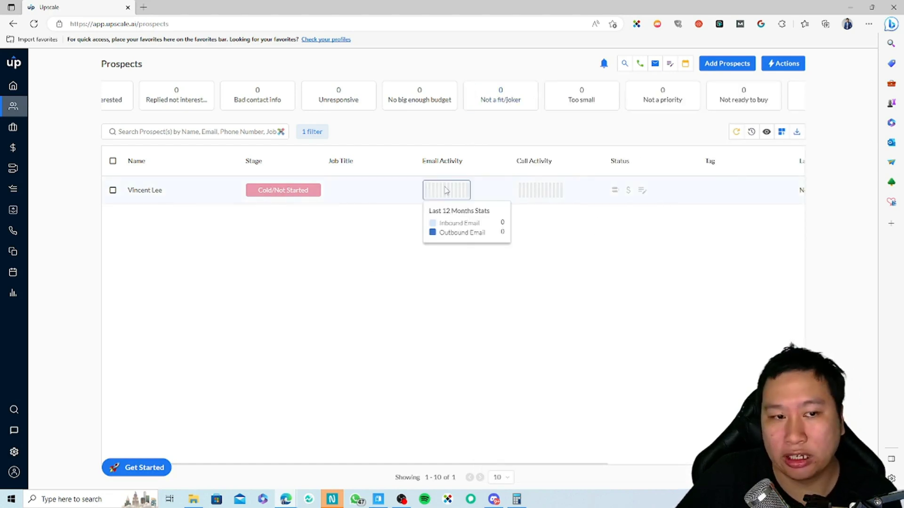
mouse_move(550, 198)
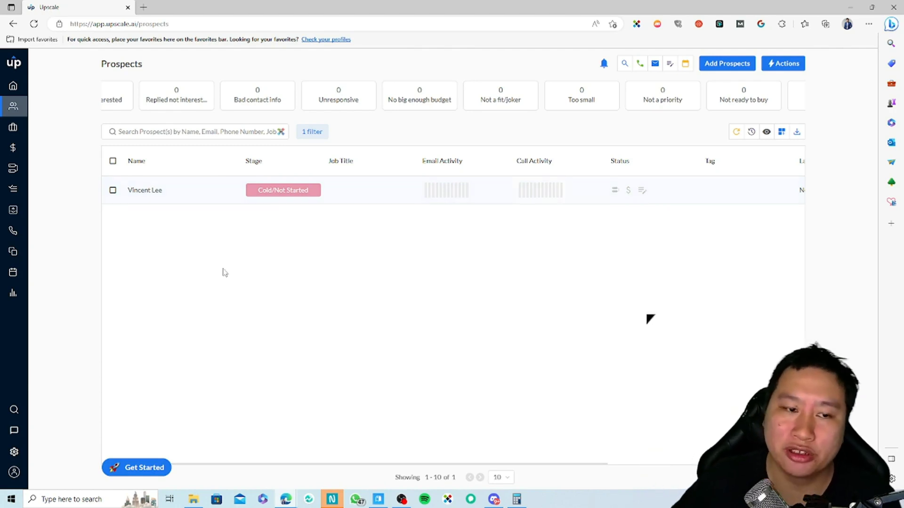
mouse_move(480, 193)
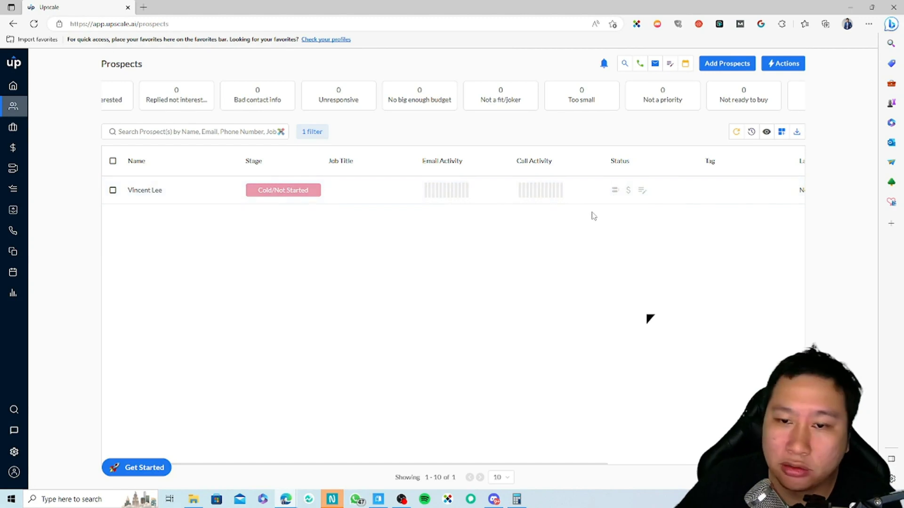
Step: Reopen the record, browse its Opportunity, Tasks, Activity, Emails, Calls, Notes and Sequences tabs, then close it
click(643, 189)
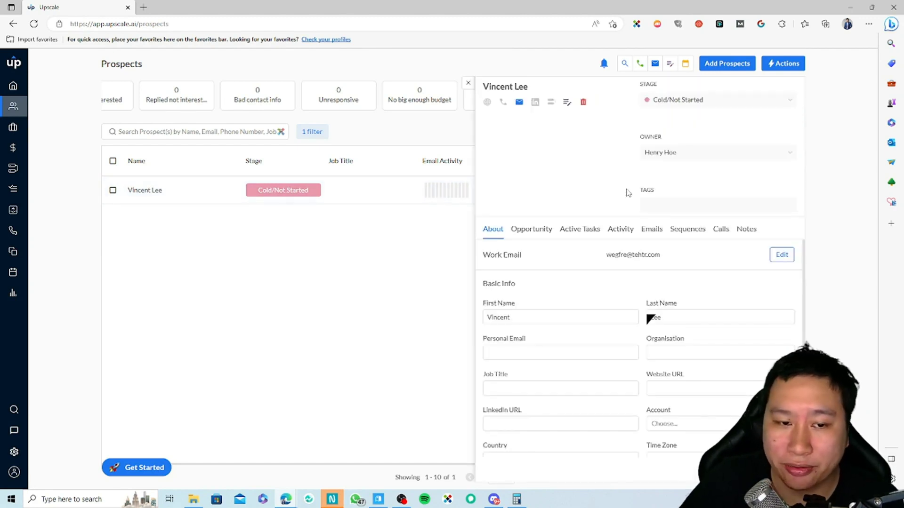
scroll(590, 302, down, 2)
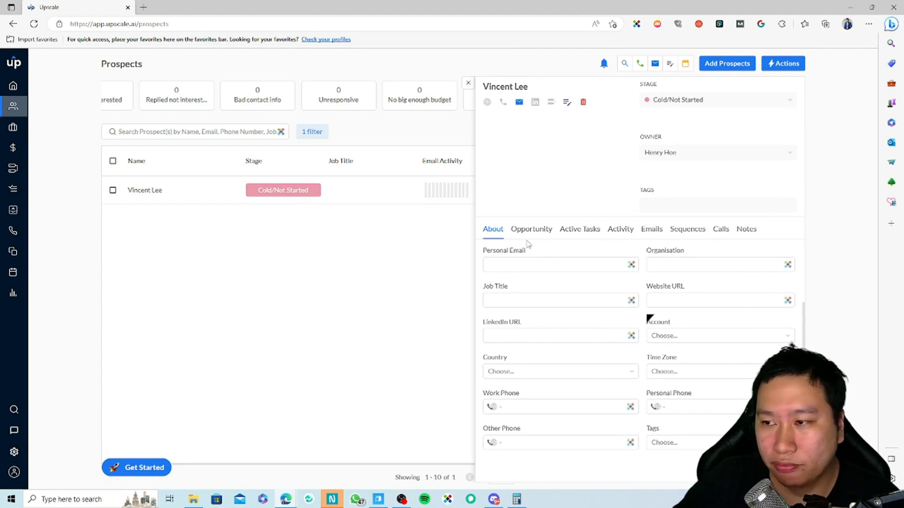
click(543, 234)
click(583, 233)
click(628, 235)
click(652, 234)
click(720, 234)
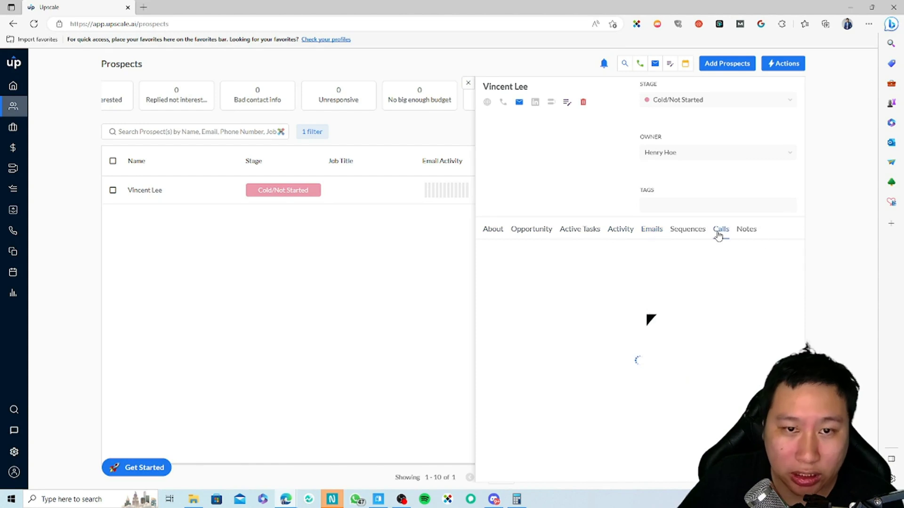
click(745, 234)
click(689, 231)
click(529, 236)
click(468, 84)
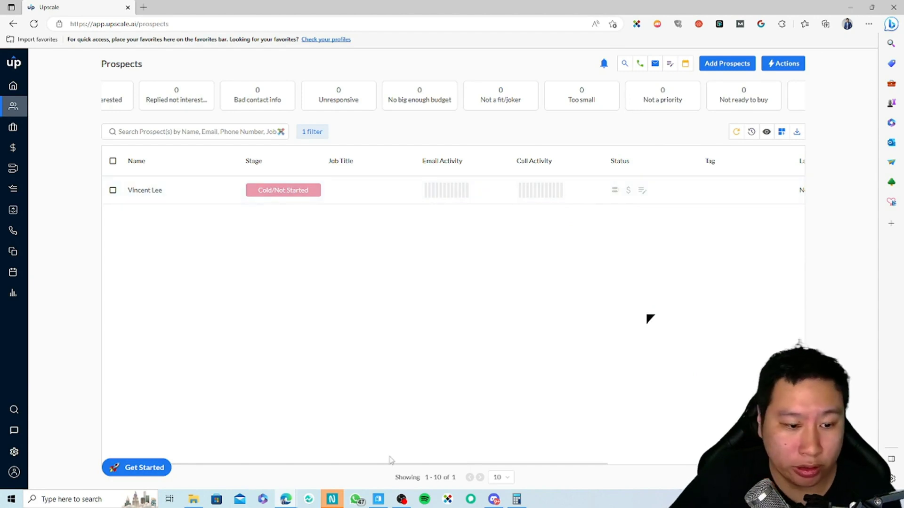
scroll(475, 394, right, 5)
scroll(503, 396, left, 5)
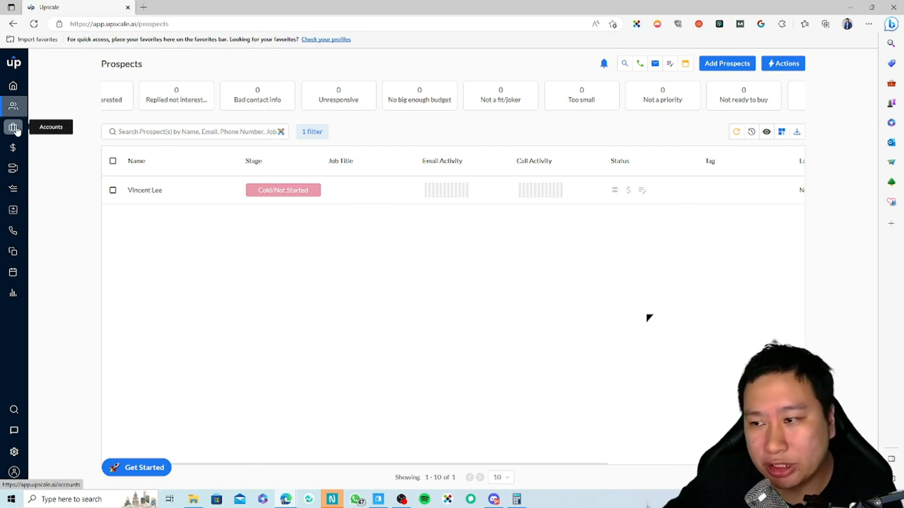
Step: On the Accounts page, add an account named Test linked to the existing prospect
click(13, 127)
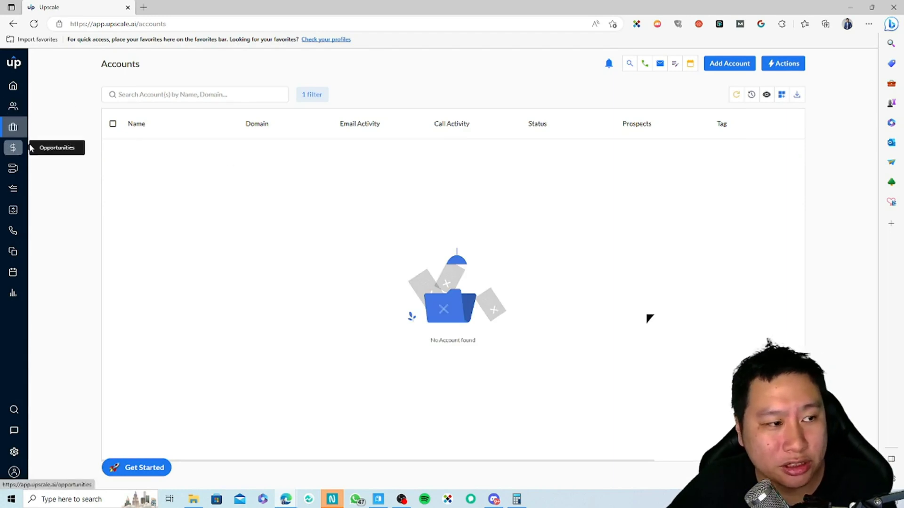
click(725, 64)
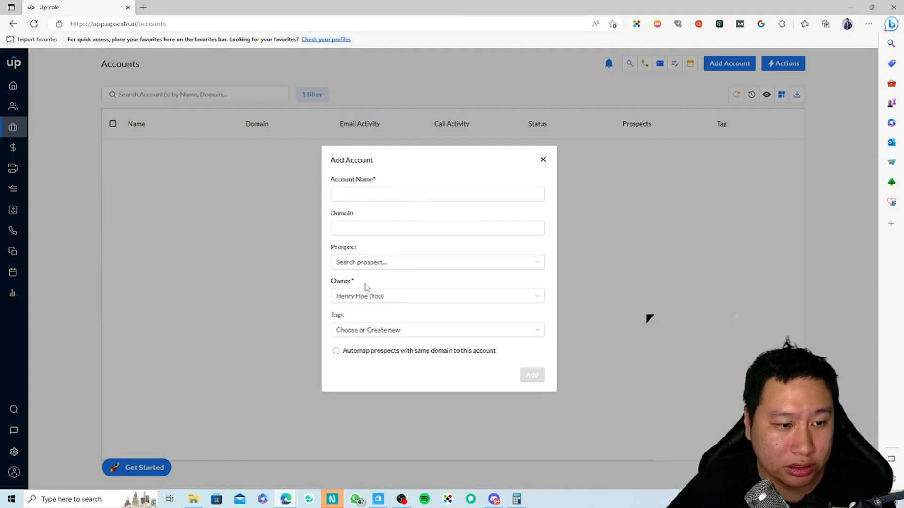
click(365, 262)
click(361, 283)
click(368, 193)
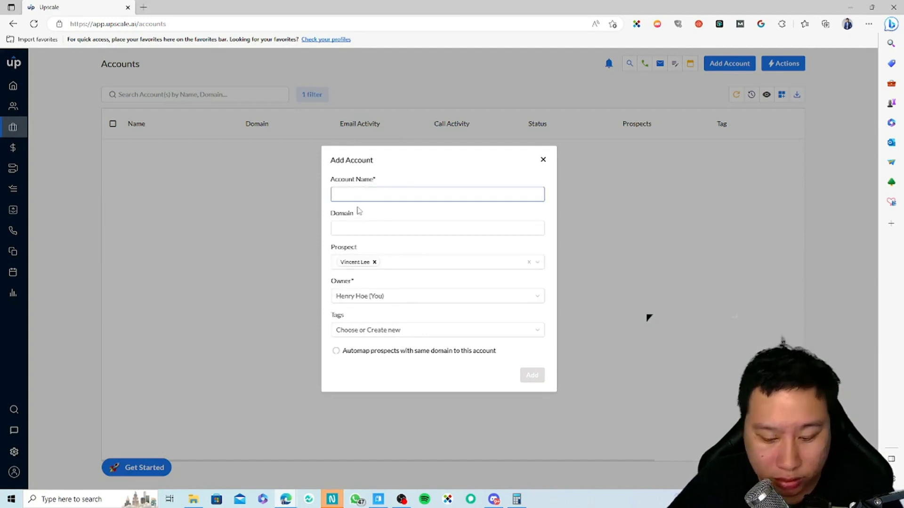
text(Test)
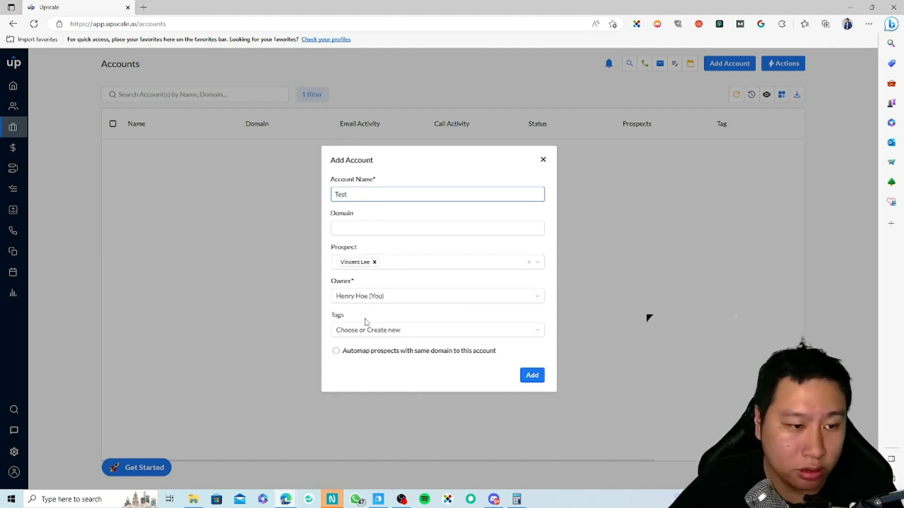
click(531, 377)
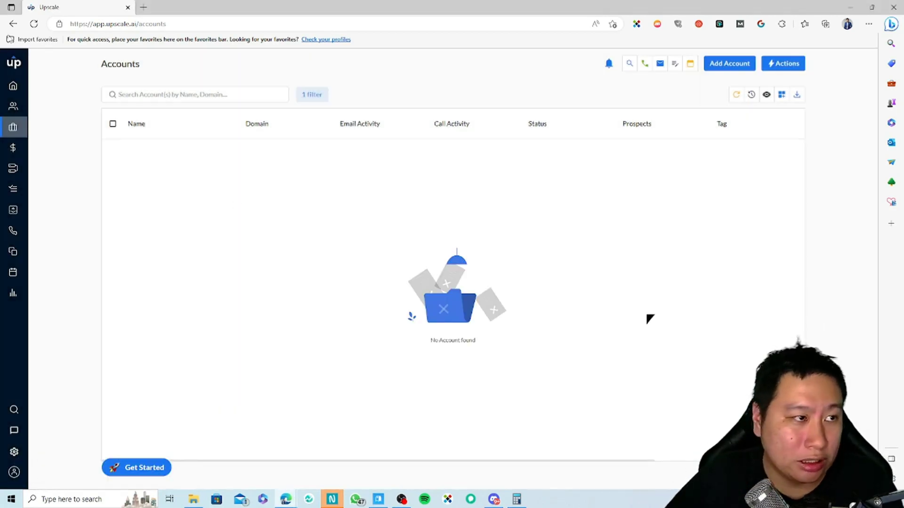
Step: Review the Test account's linked prospect, opportunity, tasks and activity, then go to Opportunities
click(29, 26)
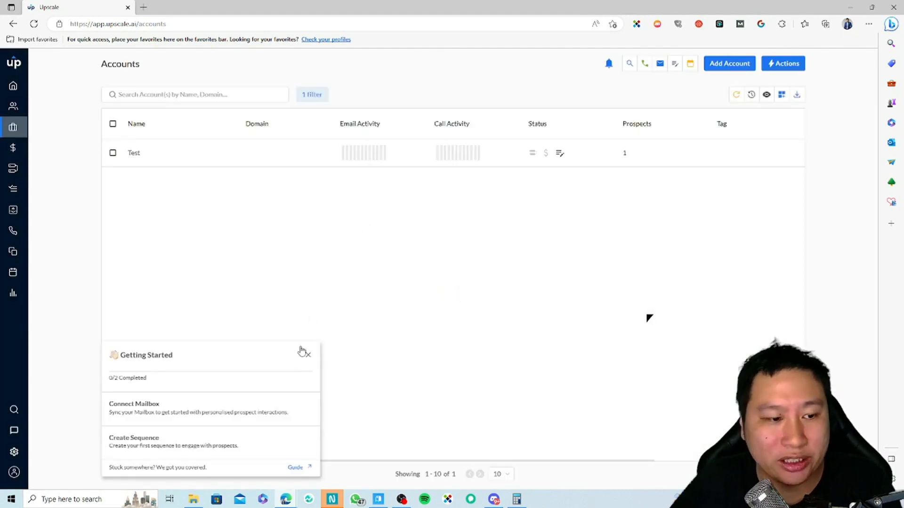
click(261, 154)
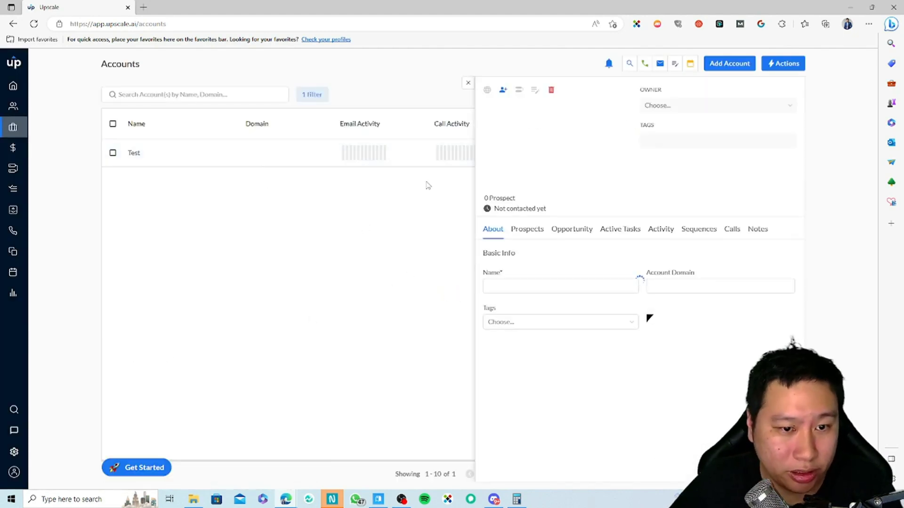
click(522, 233)
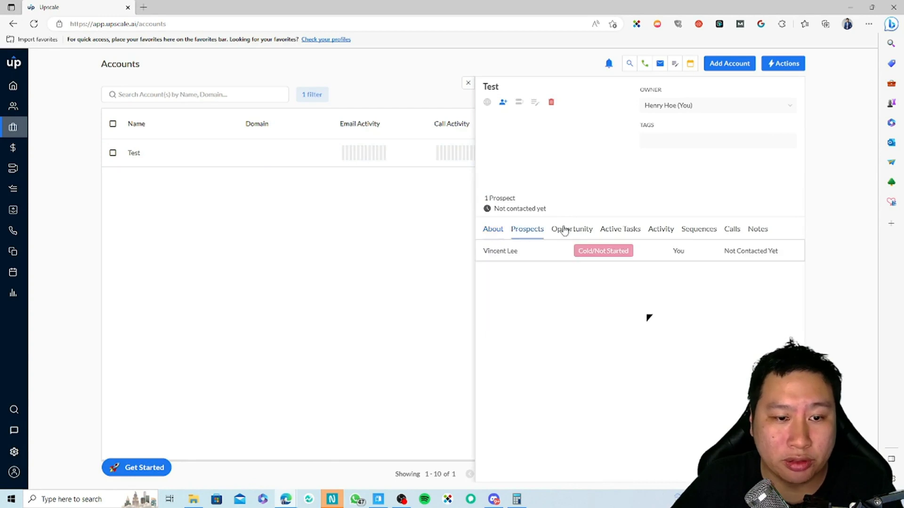
click(584, 231)
click(490, 230)
click(520, 228)
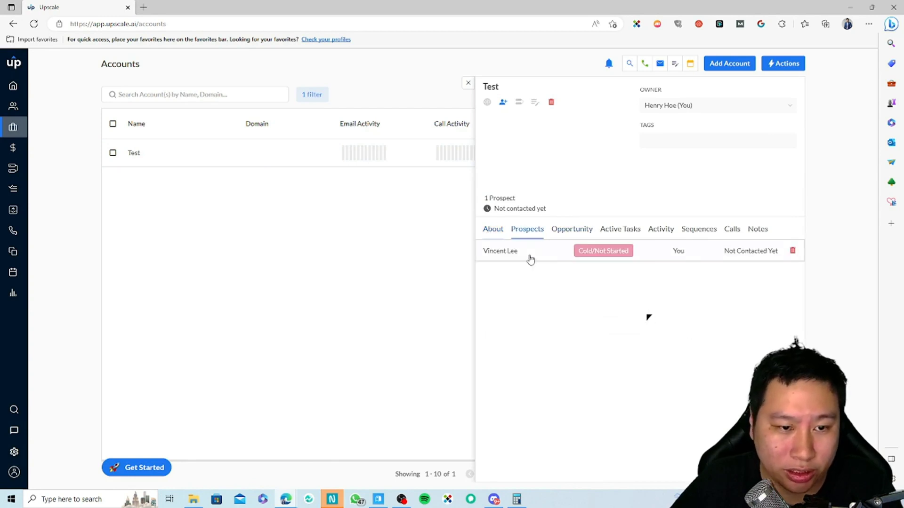
click(584, 233)
click(613, 231)
click(664, 230)
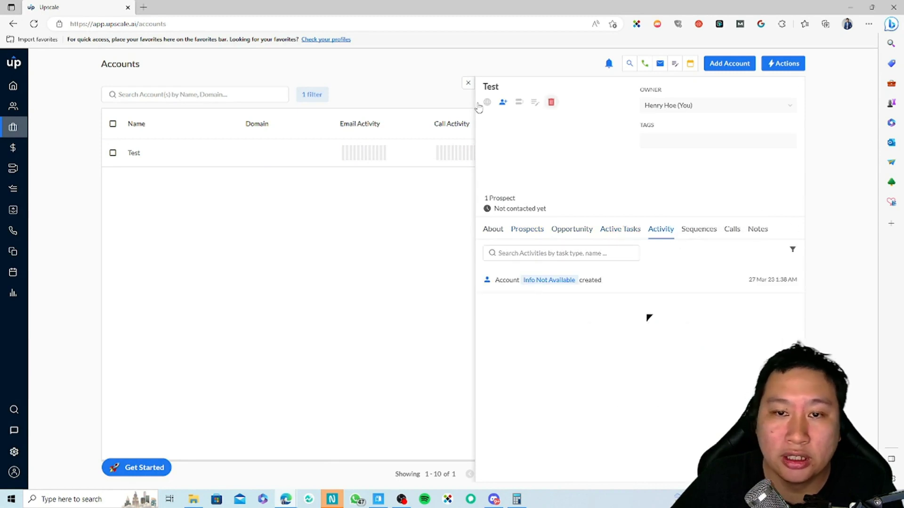
click(468, 83)
click(15, 149)
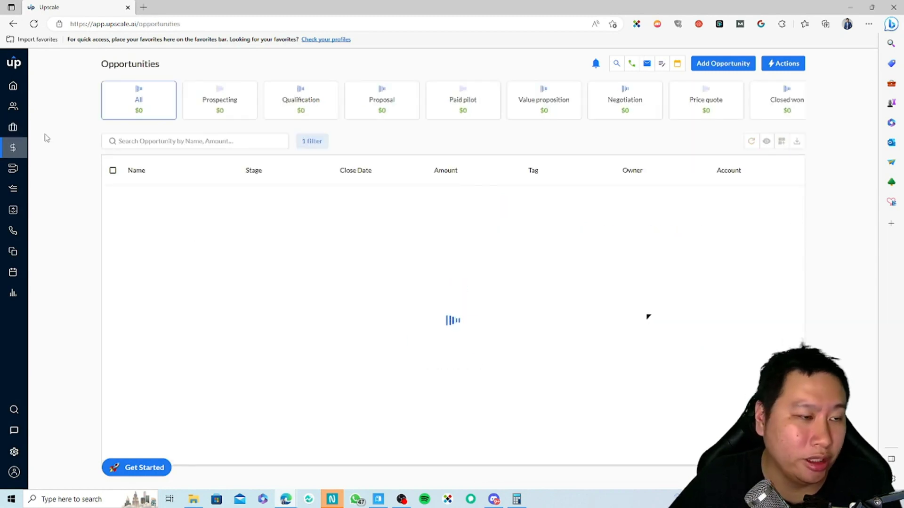
Step: Add a Prospecting-stage opportunity named Coaching Service, linked to the Test account and its prospect
click(730, 65)
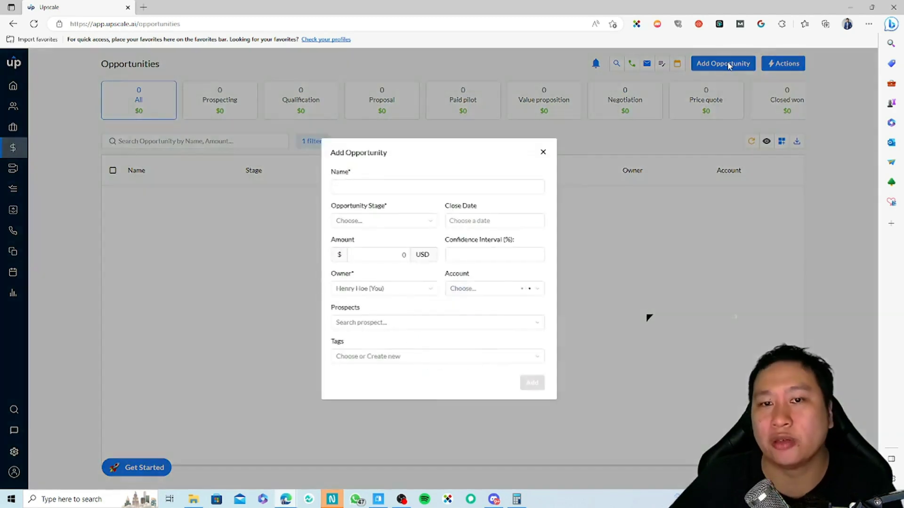
click(367, 220)
click(337, 241)
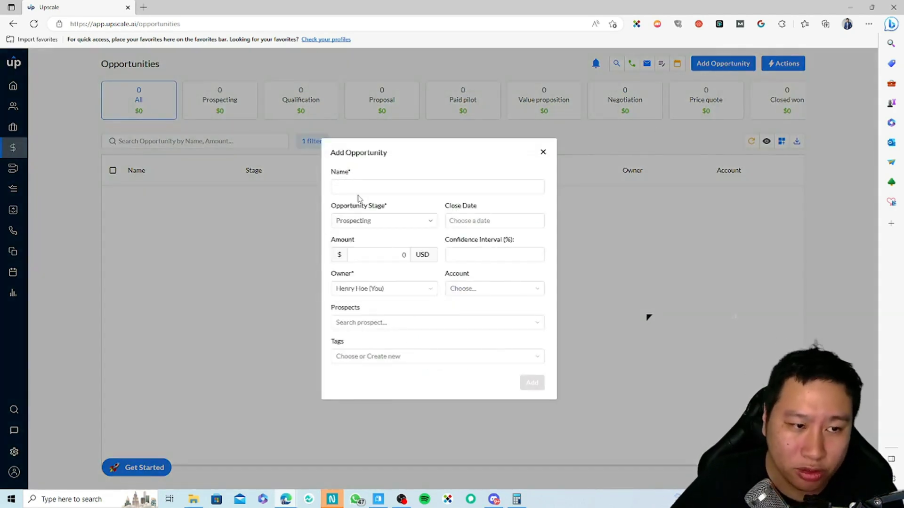
click(378, 189)
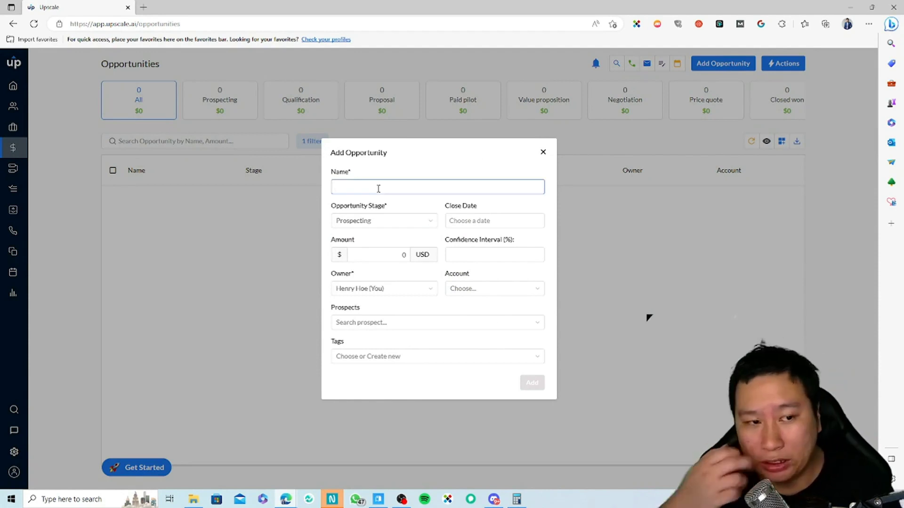
text(Test)
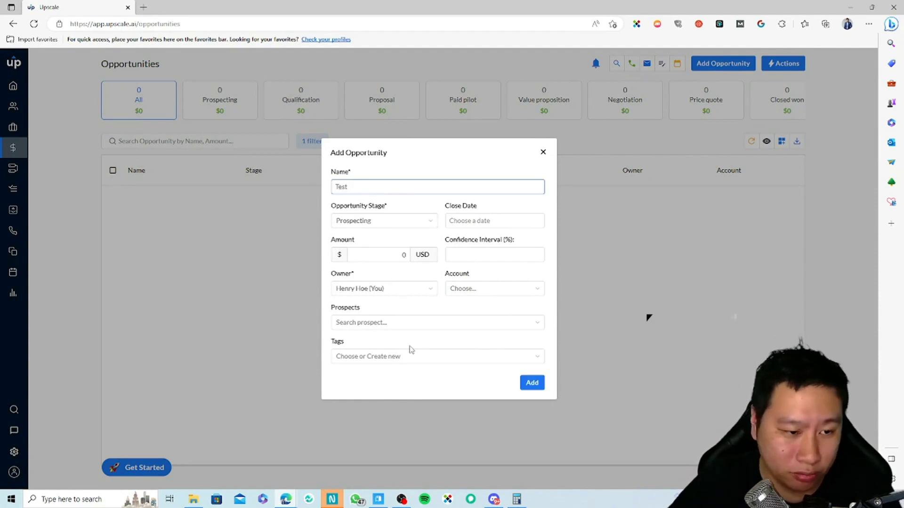
double_click(369, 189)
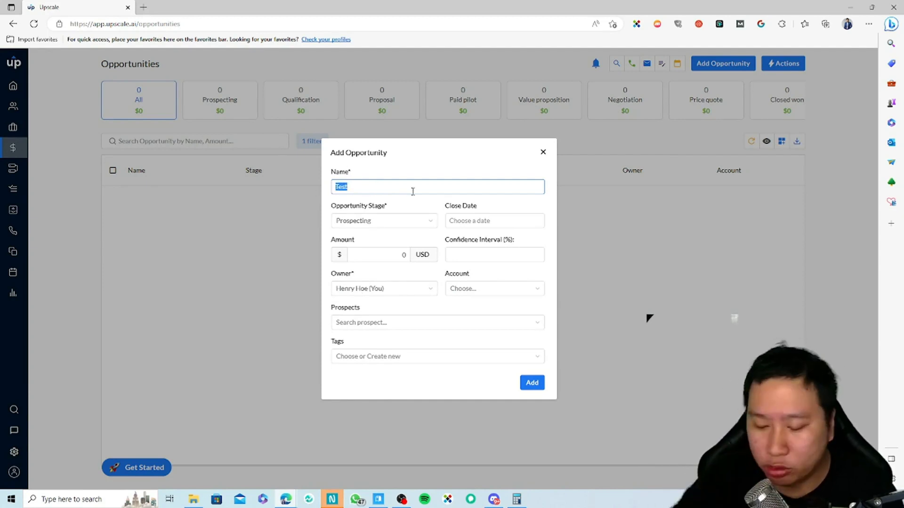
text(Coaching Service)
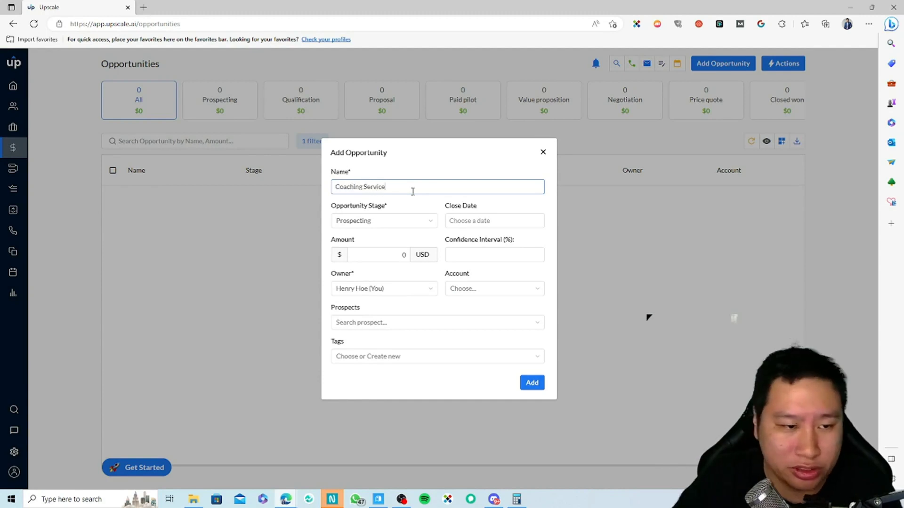
click(477, 289)
click(459, 310)
click(382, 326)
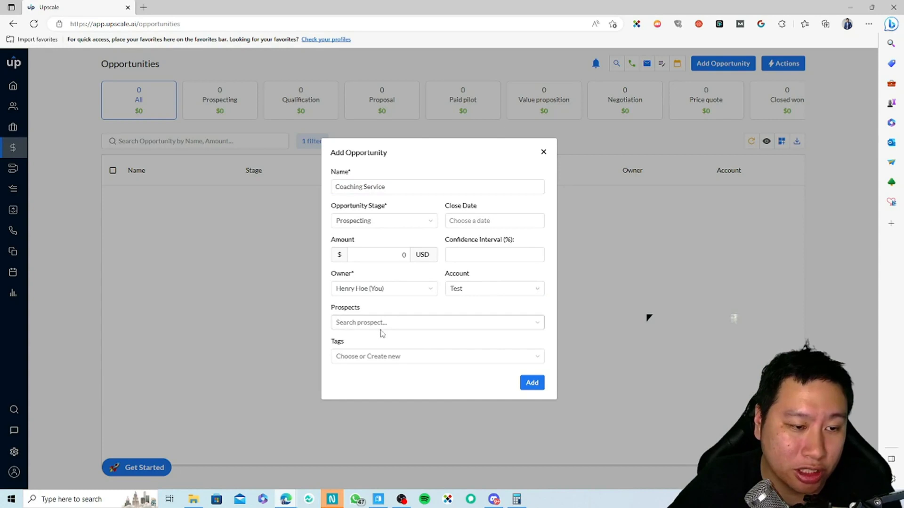
click(376, 347)
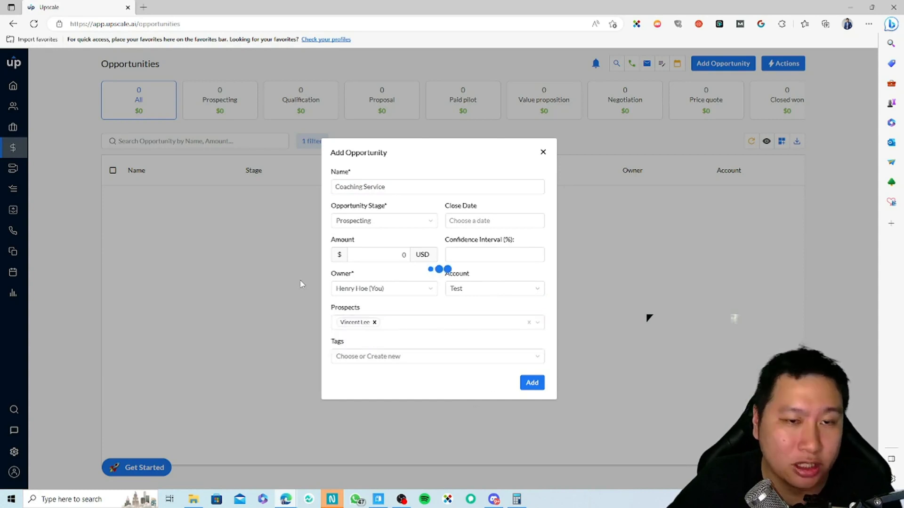
key(Return)
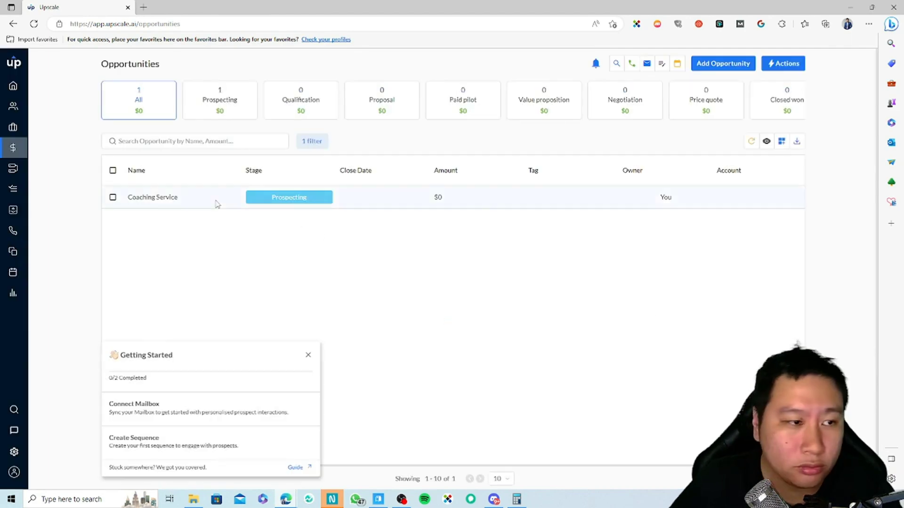
Step: Inspect the Coaching Service opportunity's close date and confidence interval fields, then go to Sequences
click(168, 199)
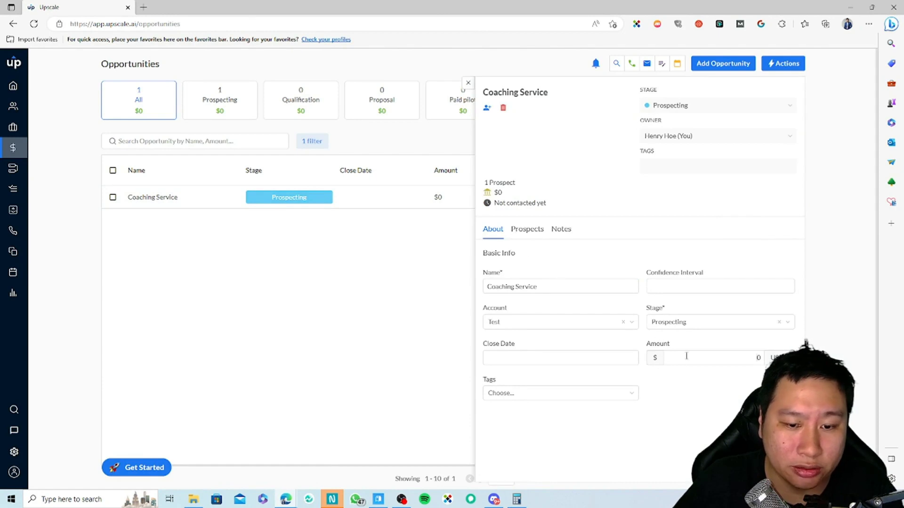
click(541, 358)
click(681, 402)
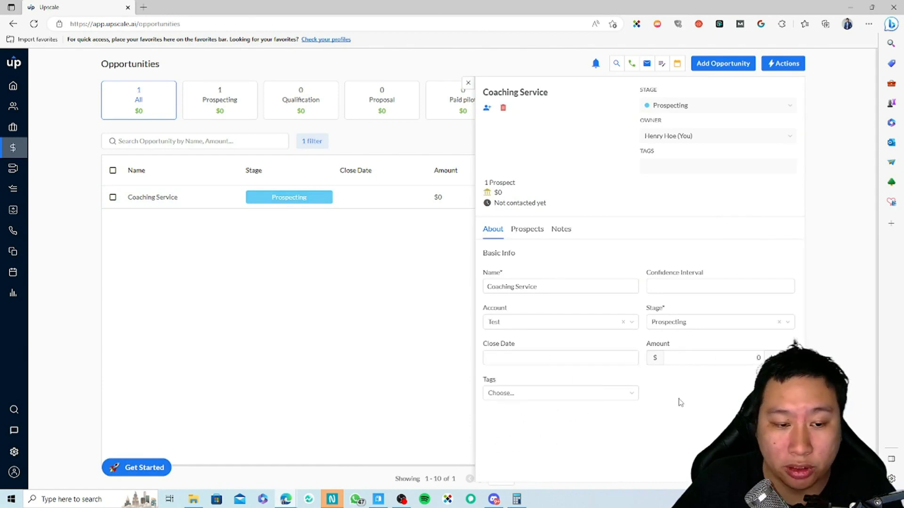
click(532, 356)
click(657, 396)
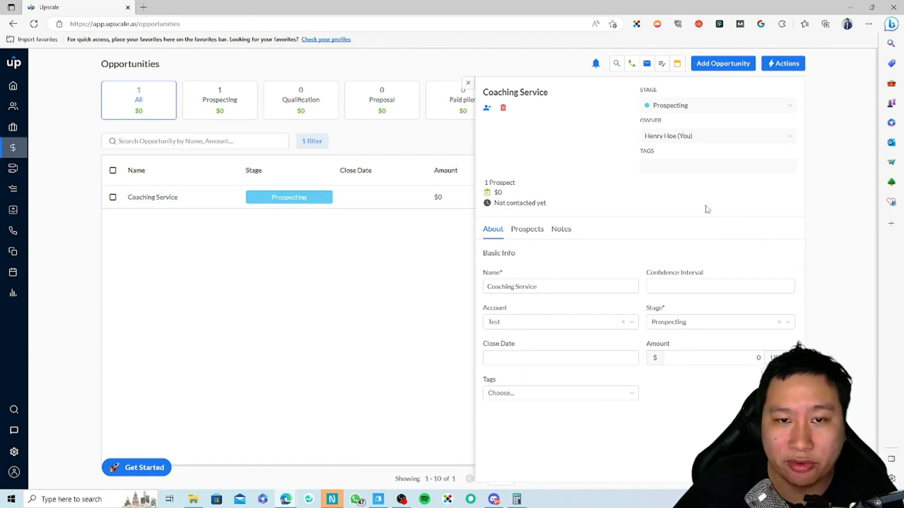
click(657, 293)
double_click(695, 273)
click(731, 281)
click(673, 393)
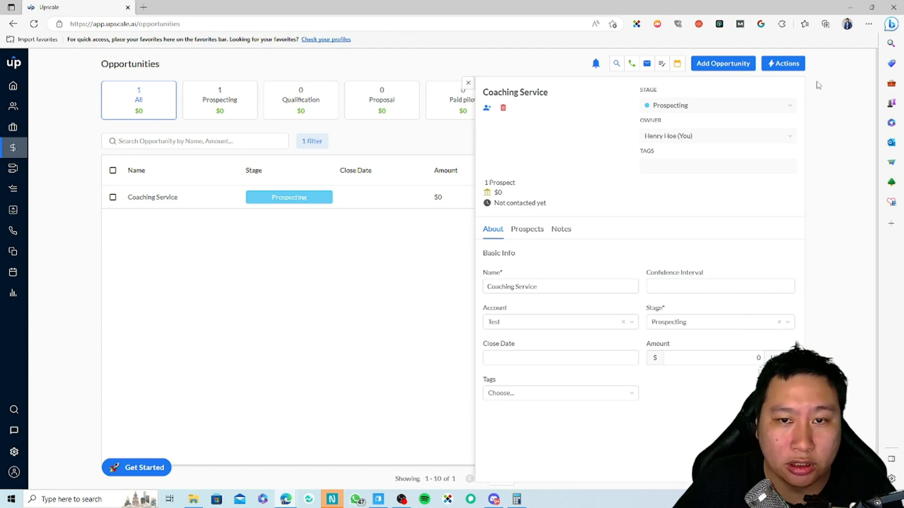
click(468, 83)
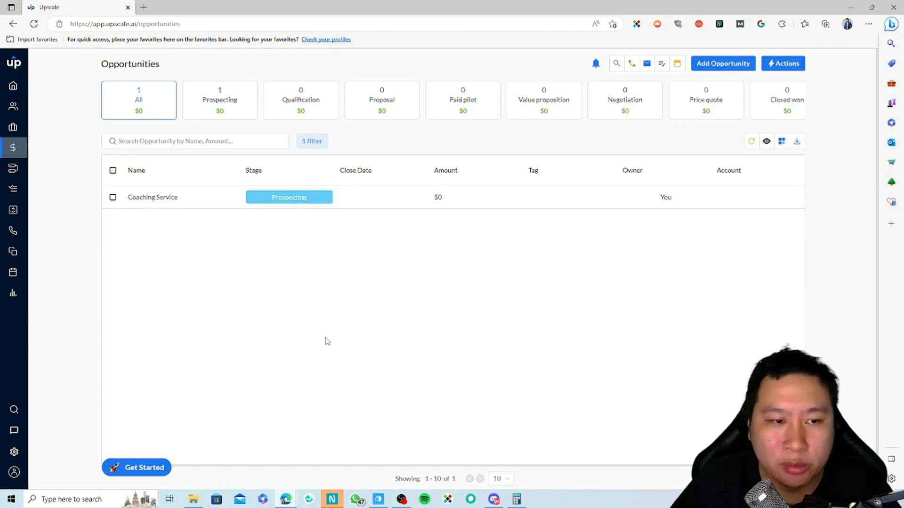
click(13, 168)
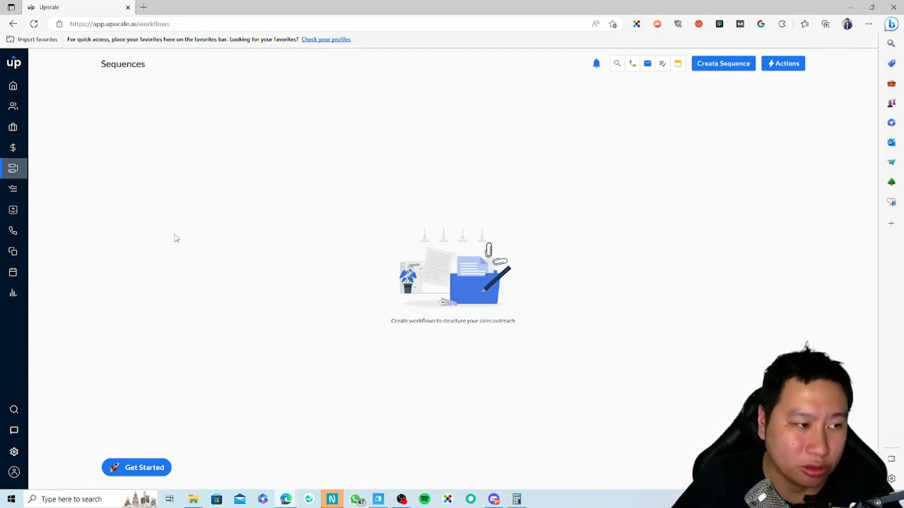
Step: Create a new sequence starting from the Blueprint templates
click(742, 65)
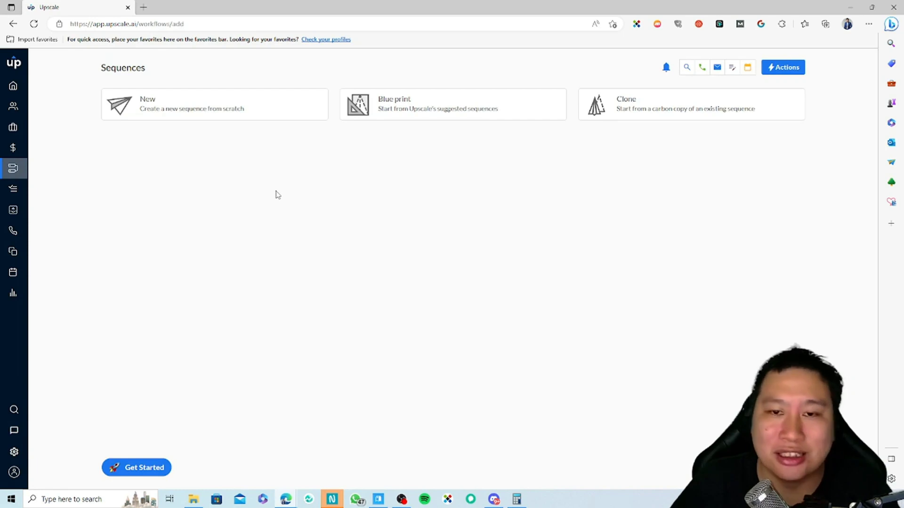
click(404, 111)
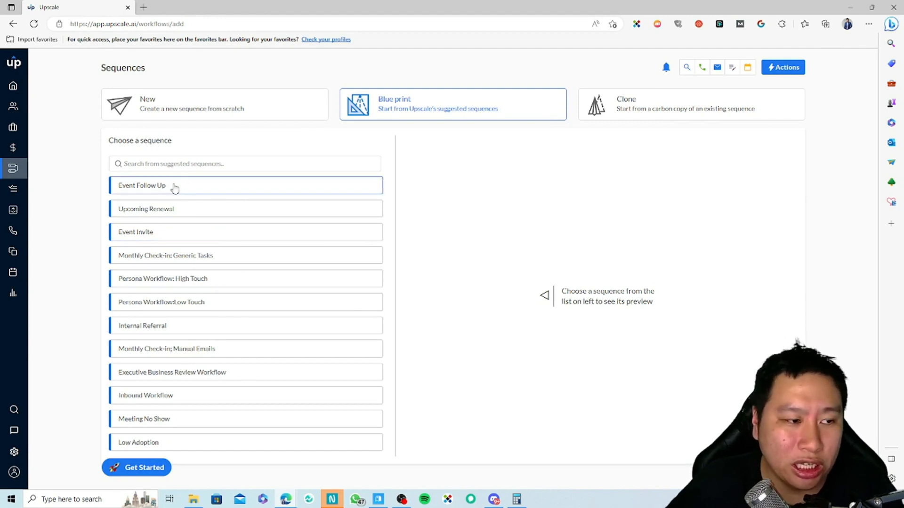
Step: Preview the Event Invite sequence, expanding and collapsing its first and step-2 follow-up emails
click(160, 240)
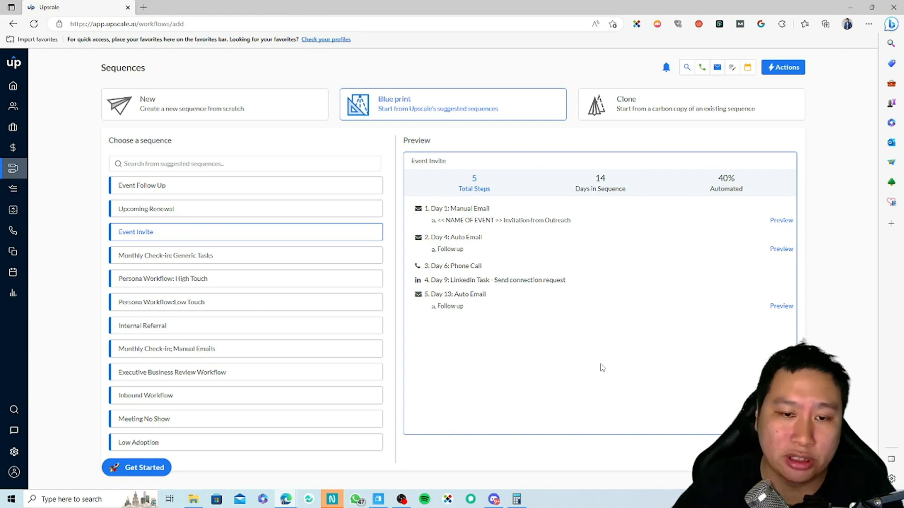
click(782, 220)
scroll(566, 384, down, 2)
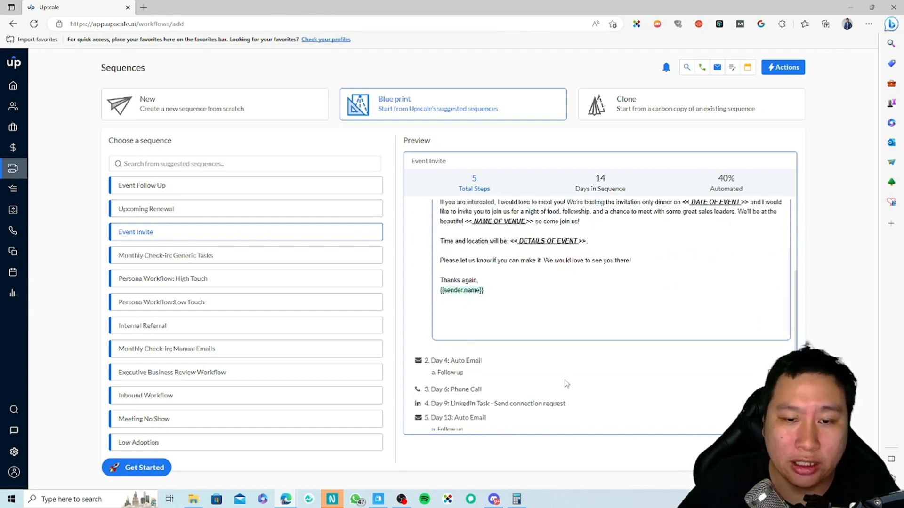
scroll(567, 383, up, 2)
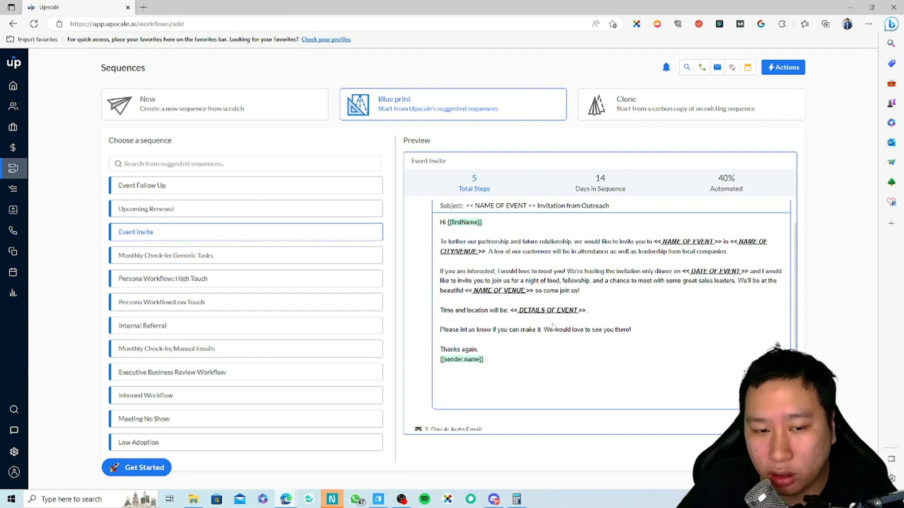
scroll(495, 326, up, 1)
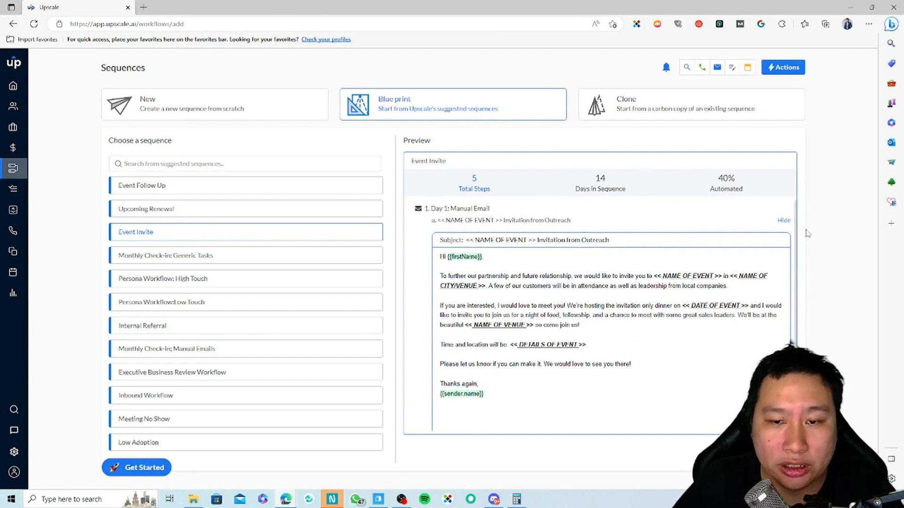
click(783, 220)
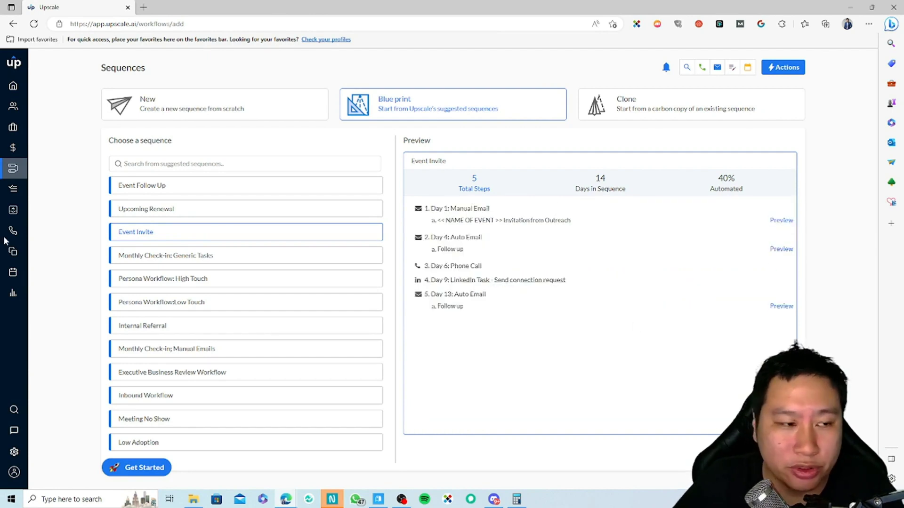
click(782, 249)
drag(526, 315, 531, 315)
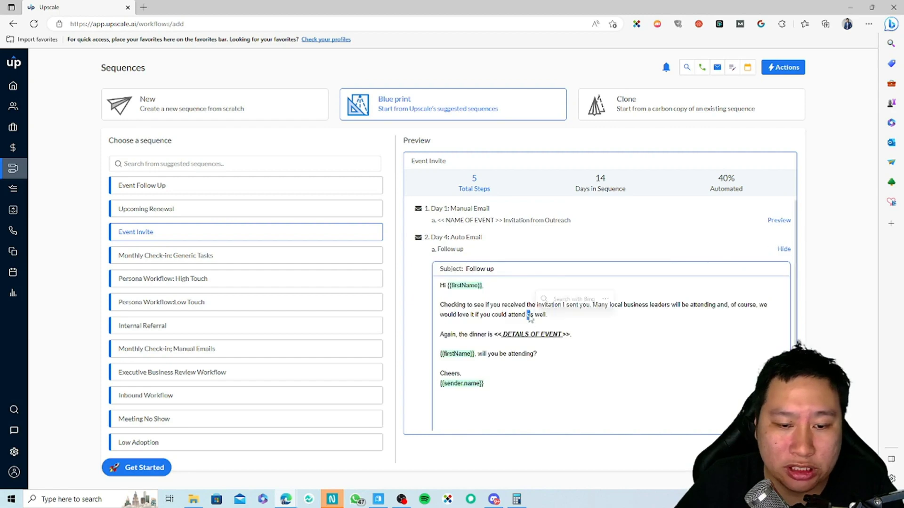
click(563, 324)
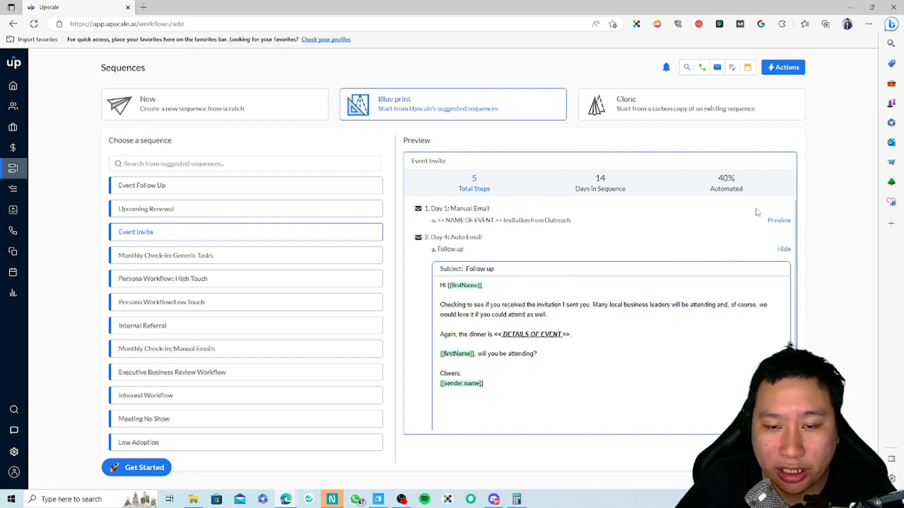
click(783, 250)
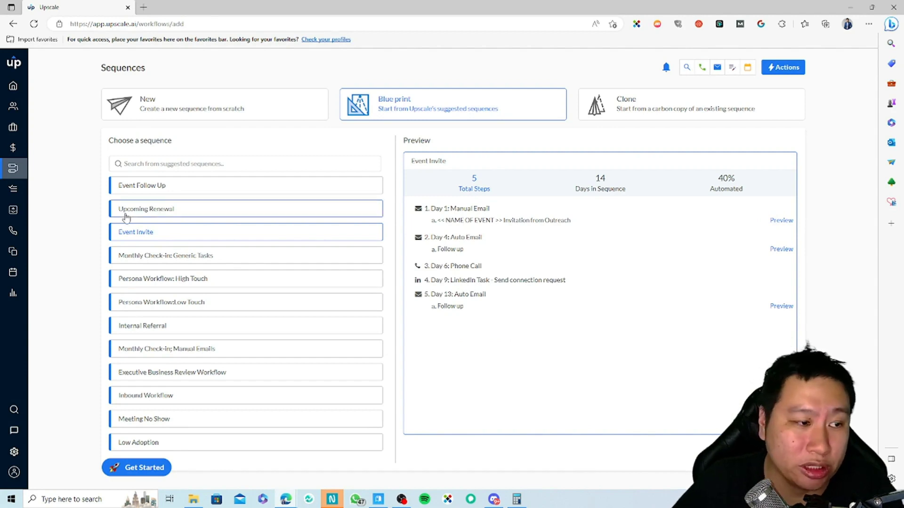
Step: Preview Event Follow Up, Upcoming Renewal and Monthly Check-in: Generic Tasks, ending on Persona Workflow: High Touch
click(141, 185)
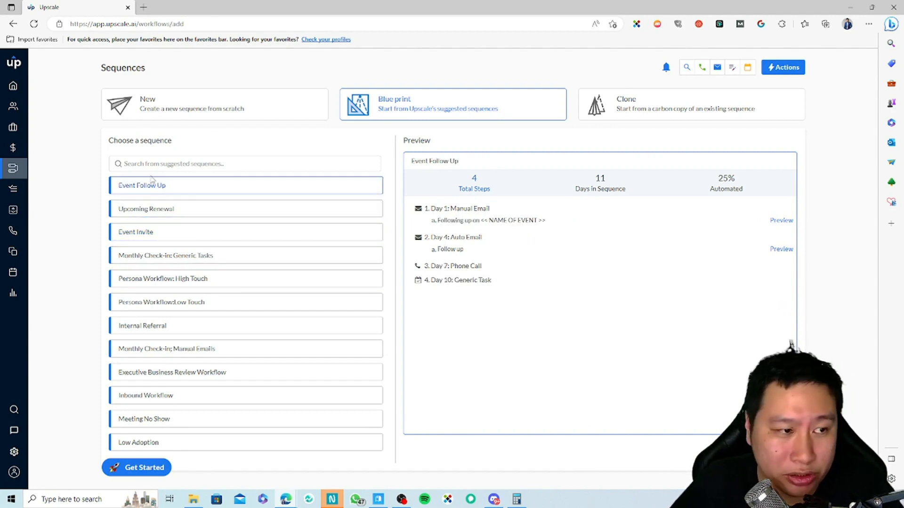
click(781, 220)
click(780, 224)
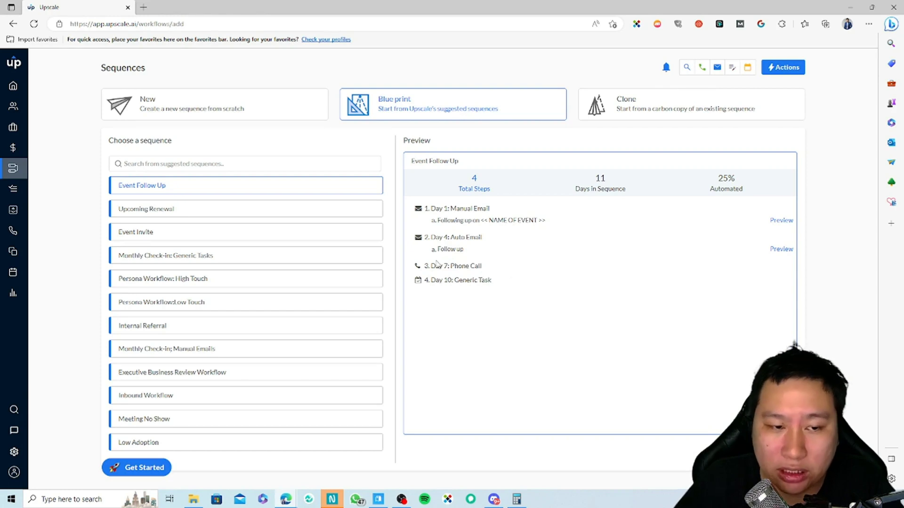
drag(445, 284, 469, 313)
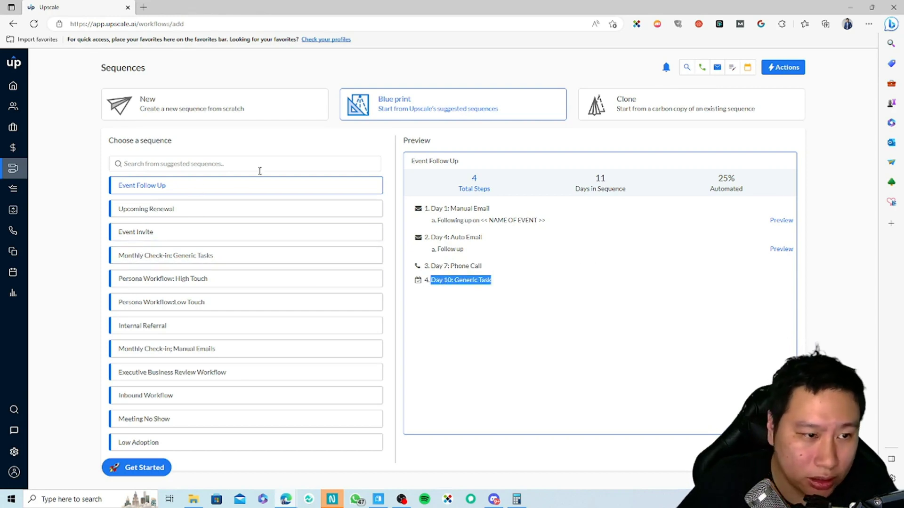
click(191, 213)
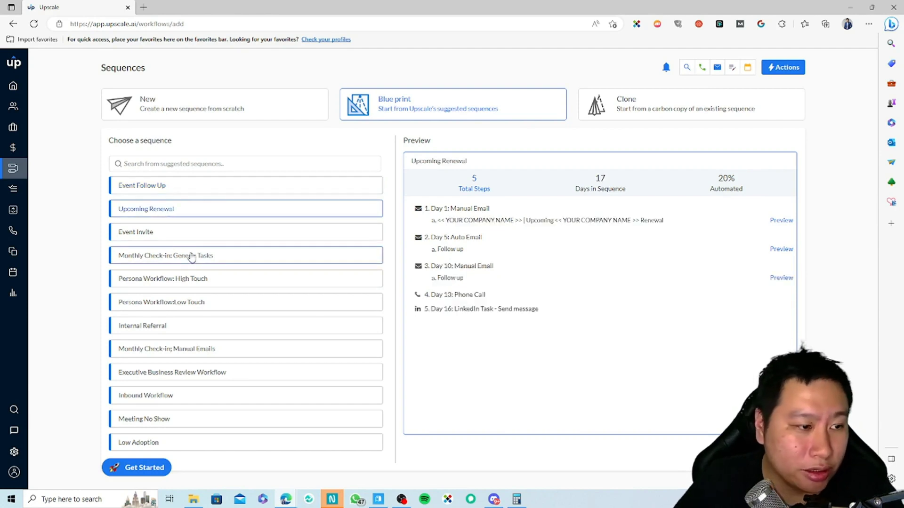
click(212, 262)
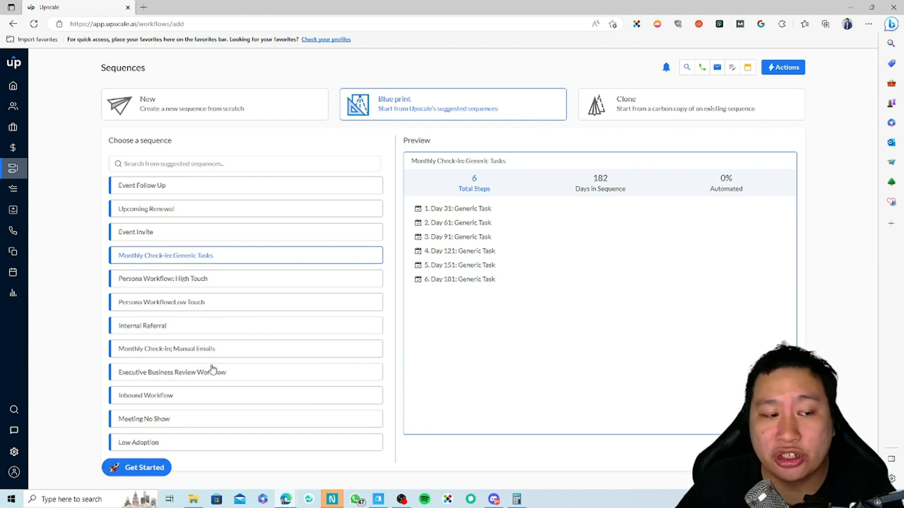
click(190, 282)
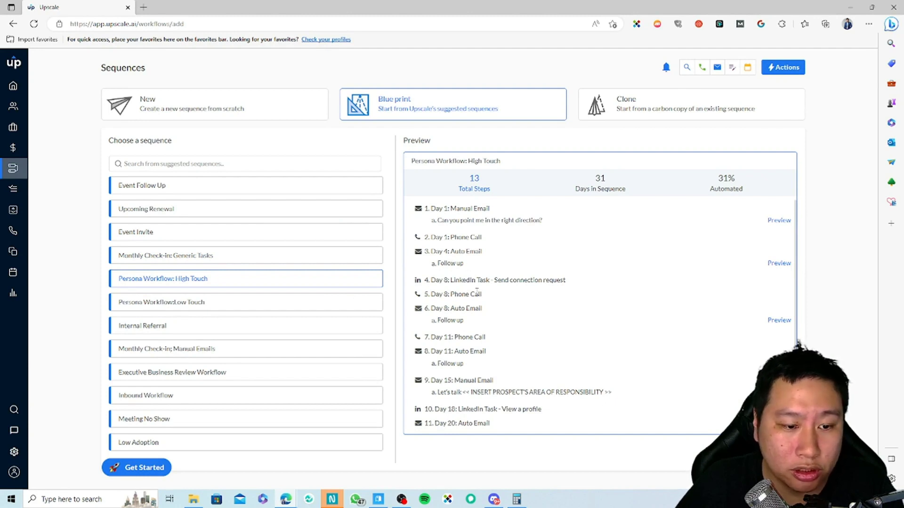
Step: Review the High Touch preview, highlighting its 31% Automated figure
scroll(477, 292, down, 2)
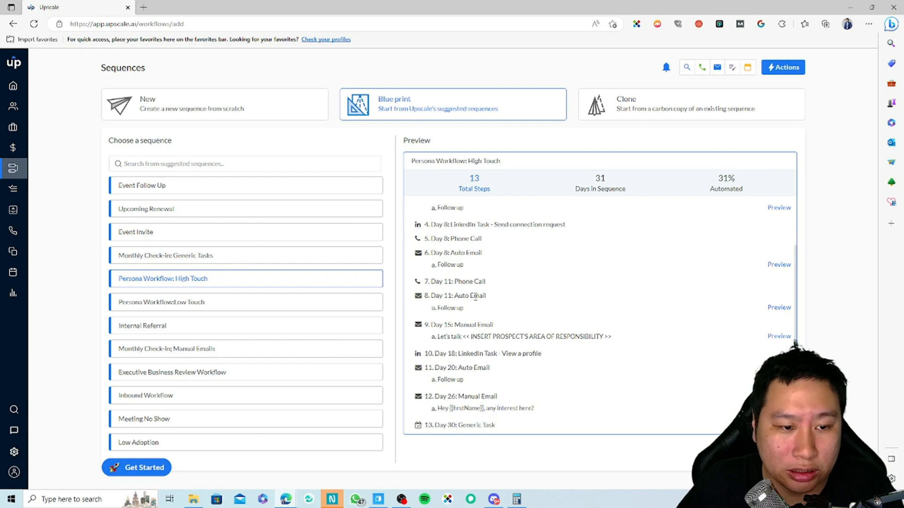
scroll(473, 295, up, 2)
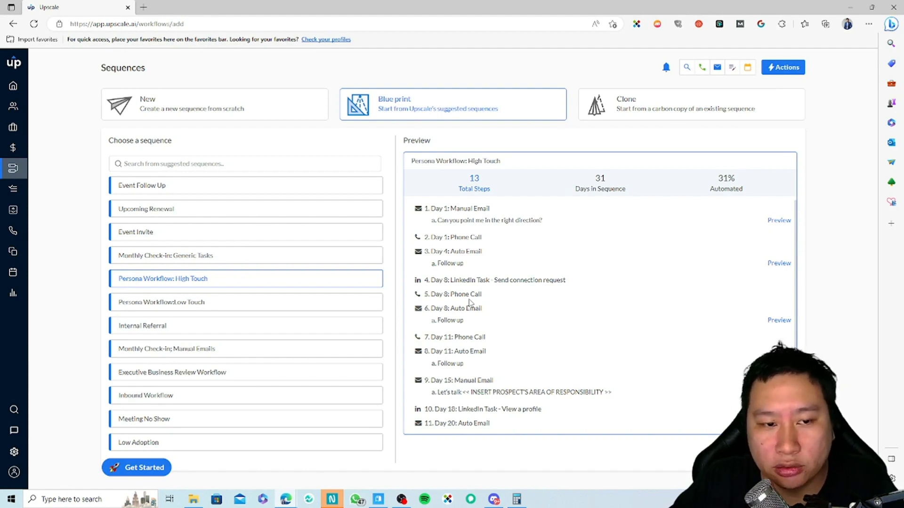
drag(733, 188, 743, 189)
click(733, 182)
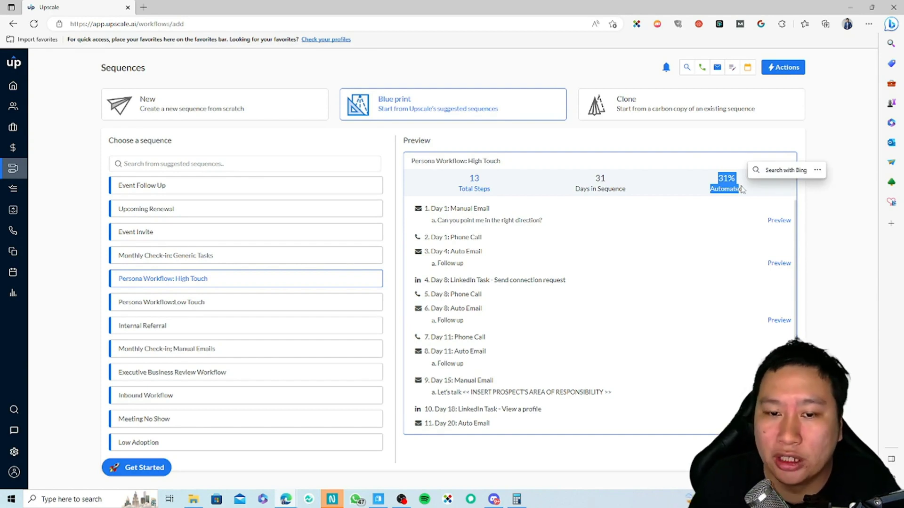
Step: Cycle through Monthly Check-in, Event Invite, Upcoming Renewal, Event Follow Up and Low Touch, settling on Internal Referral
click(202, 256)
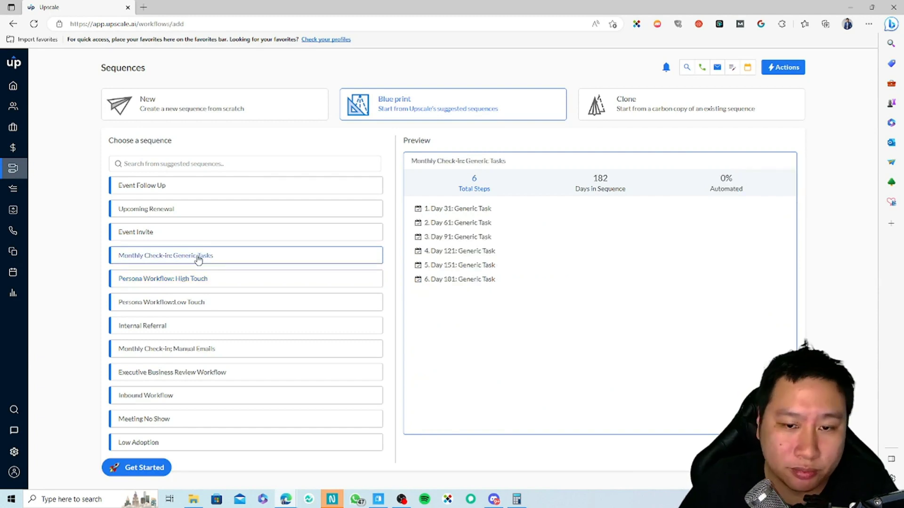
click(201, 235)
click(208, 214)
click(224, 188)
click(184, 307)
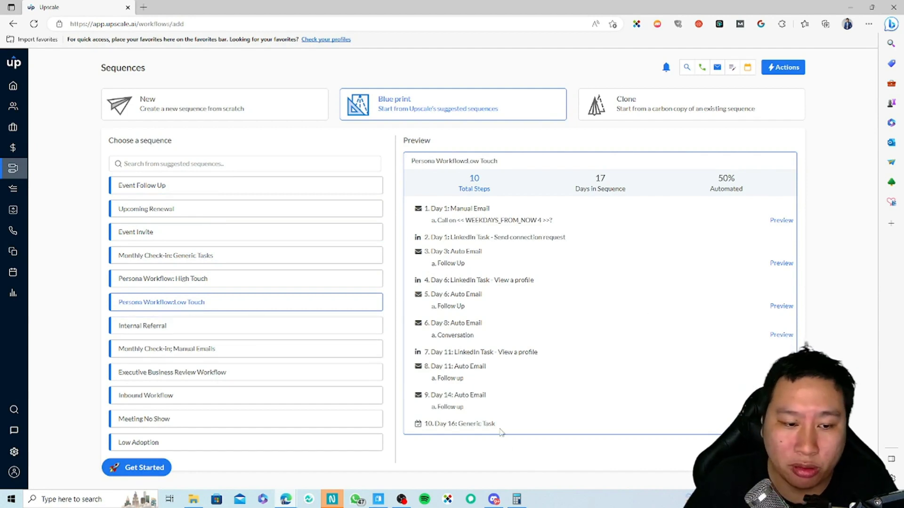
click(193, 330)
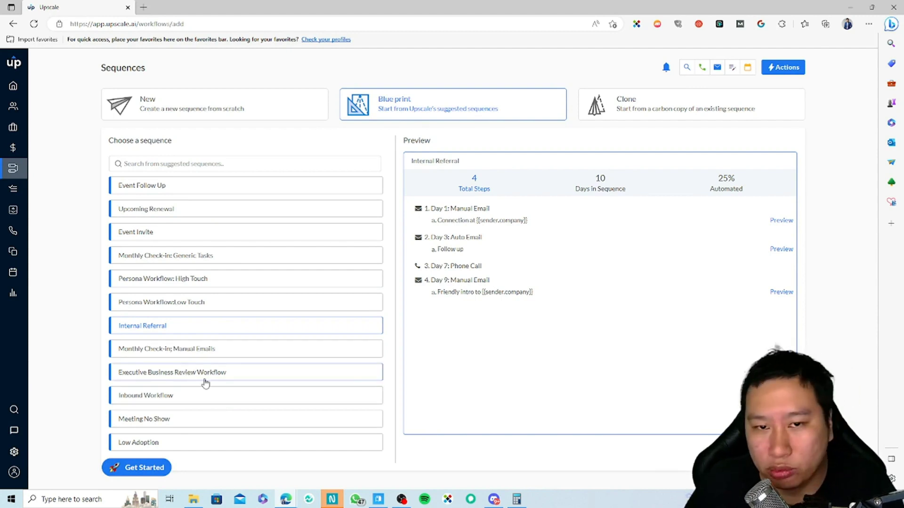
click(260, 103)
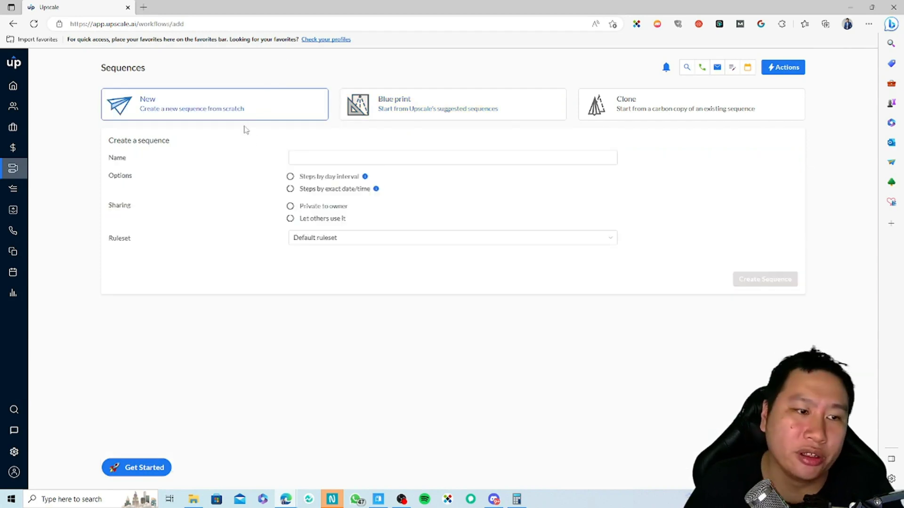
Step: On the Tasks page, start a new task and try the Auto Email and Manual Email types
click(20, 191)
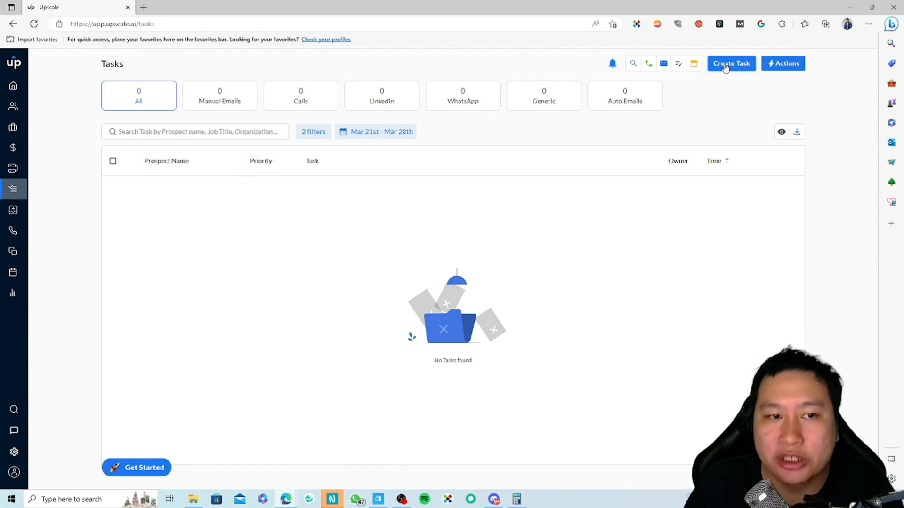
click(726, 67)
click(364, 232)
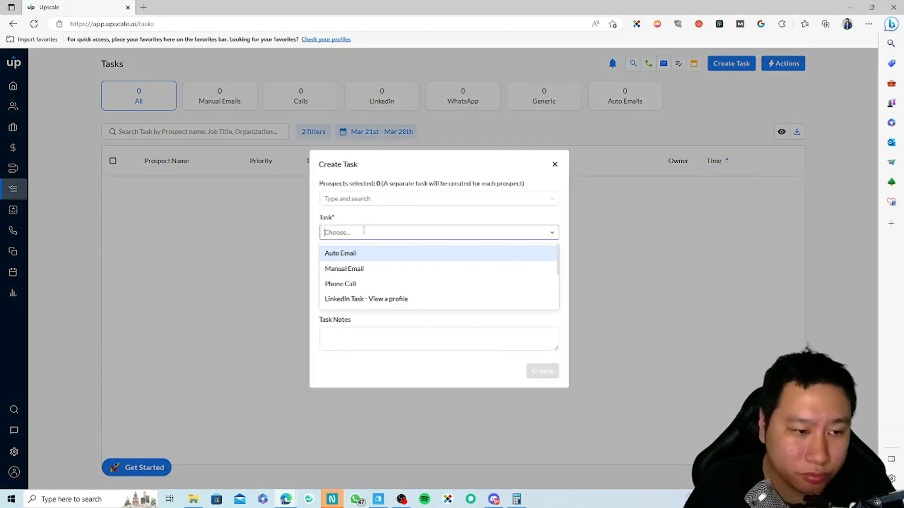
click(344, 255)
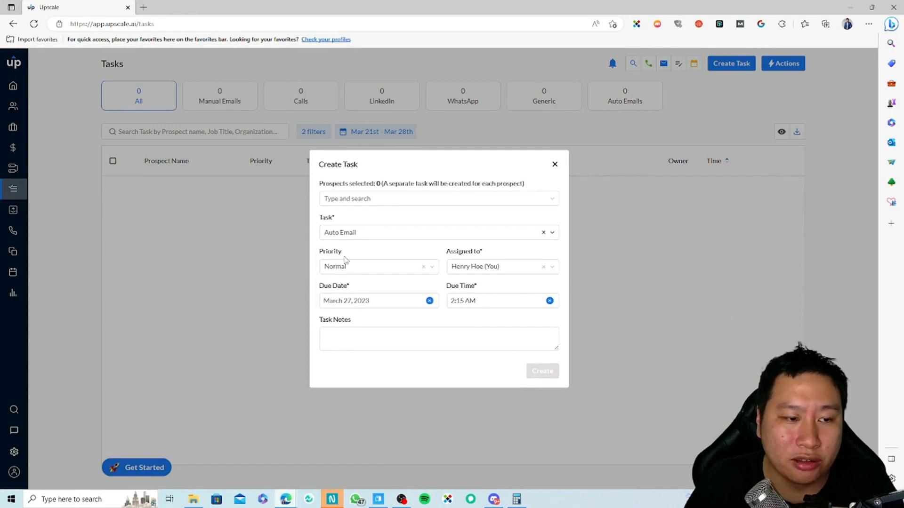
click(391, 231)
click(373, 267)
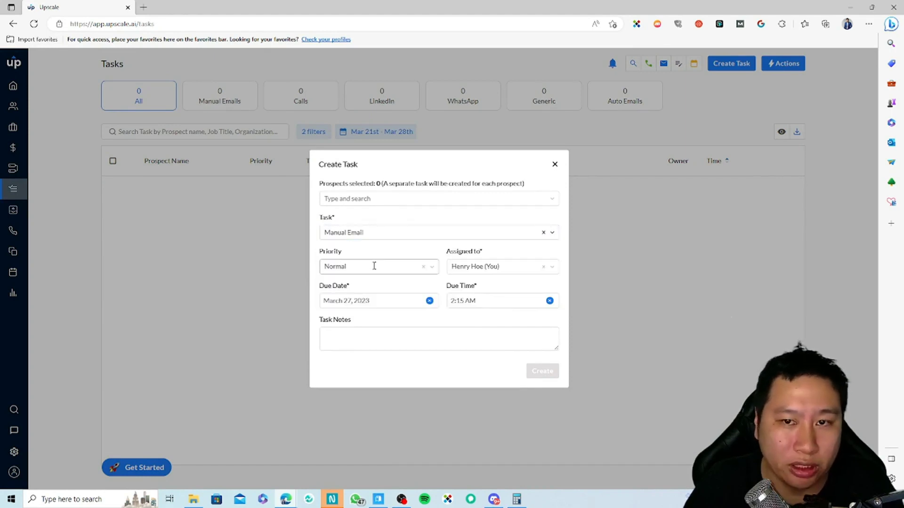
Step: Switch the task type to Phone Call, then to LinkedIn Task - View a profile
click(377, 233)
scroll(373, 292, down, 2)
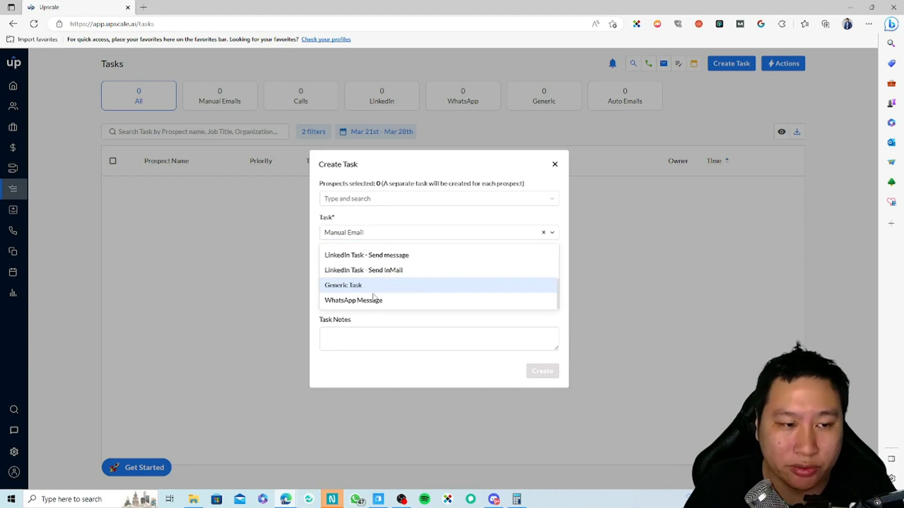
scroll(372, 296, up, 4)
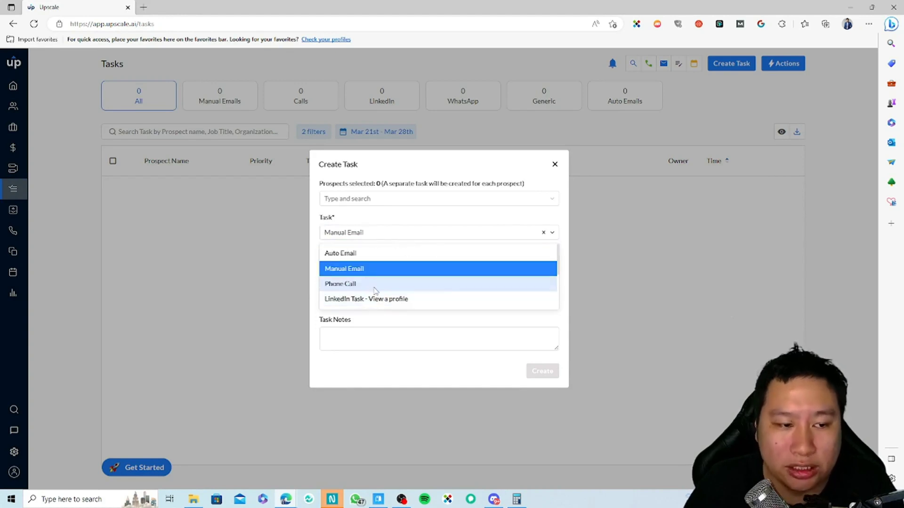
click(357, 285)
click(383, 215)
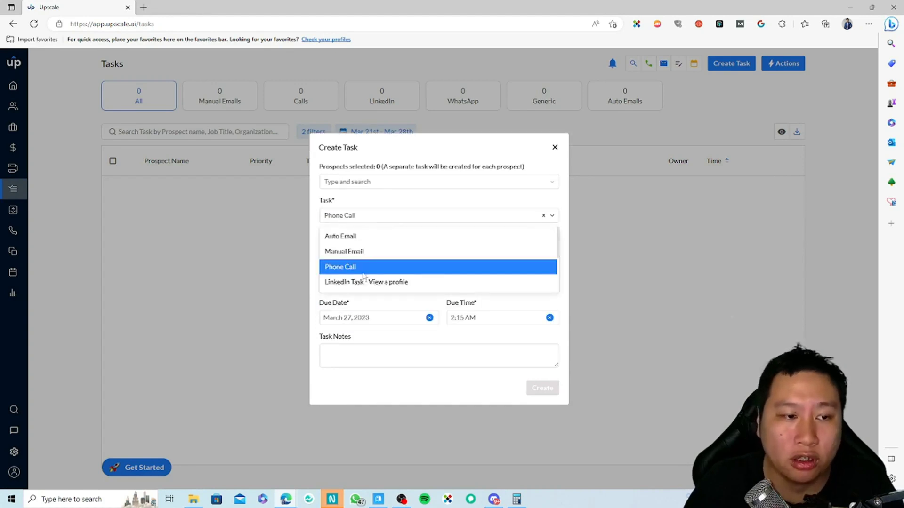
click(360, 284)
Step: Browse the remaining task types, then close the form and leave without saving
click(371, 234)
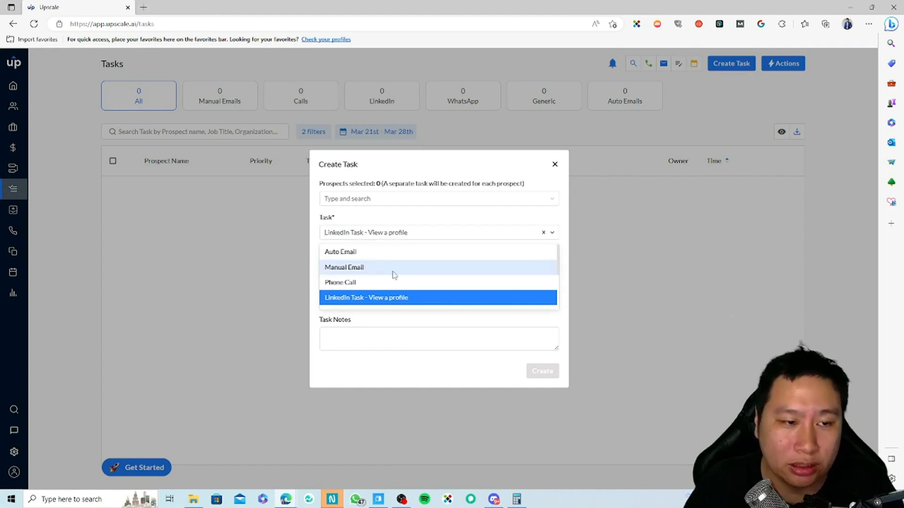
scroll(399, 275, down, 1)
scroll(399, 274, down, 1)
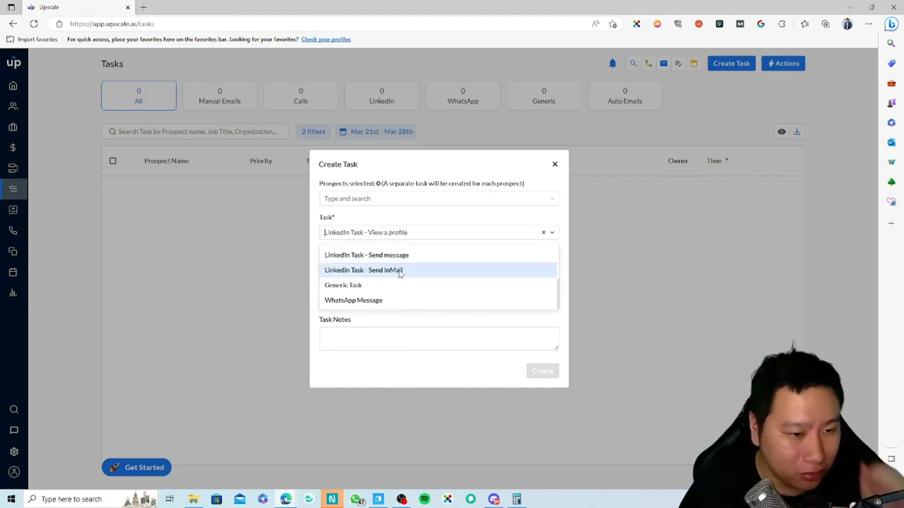
scroll(397, 269, up, 1)
scroll(396, 267, up, 1)
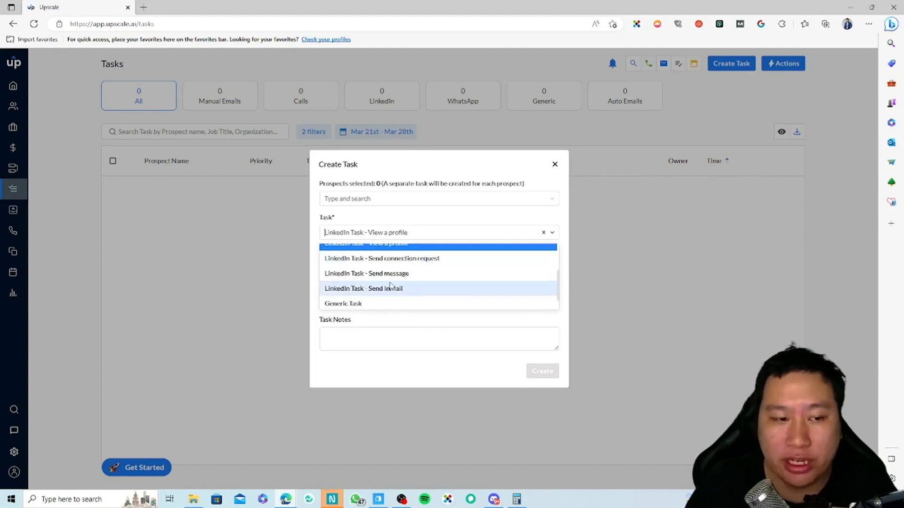
scroll(402, 270, down, 1)
scroll(400, 274, up, 1)
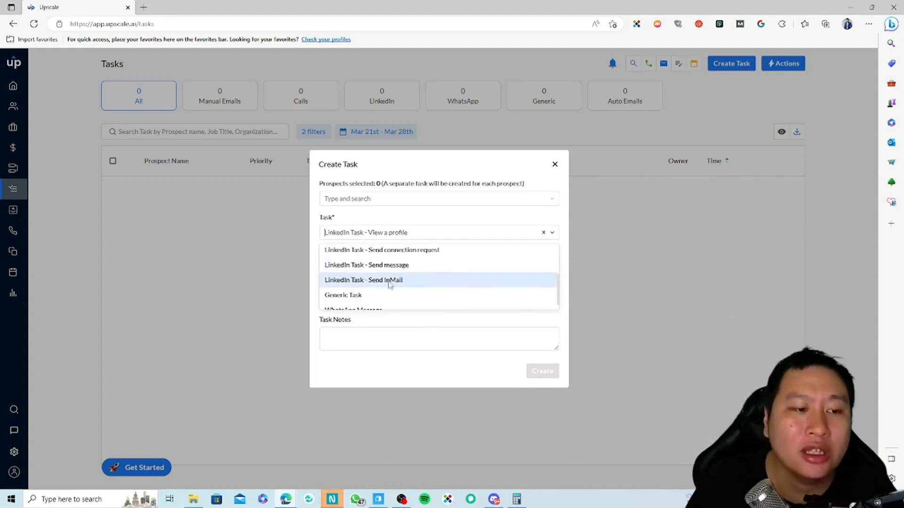
scroll(367, 302, down, 1)
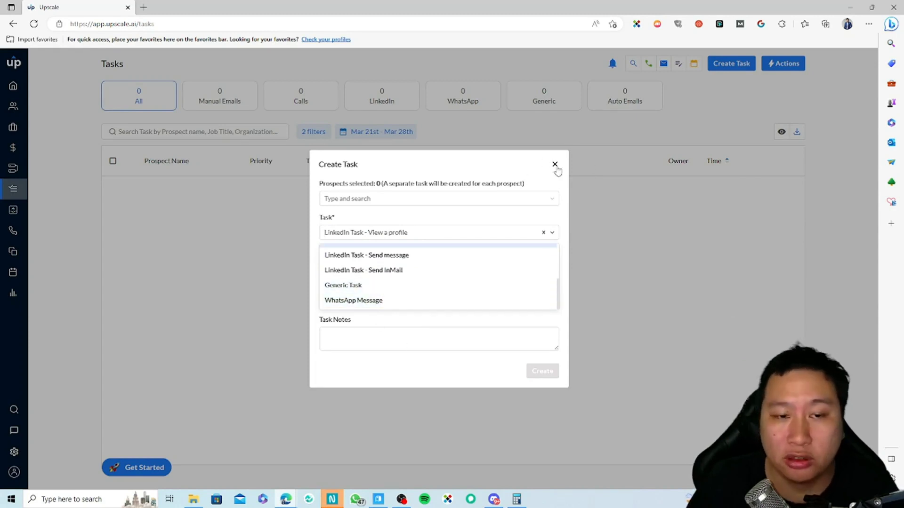
click(555, 164)
click(411, 121)
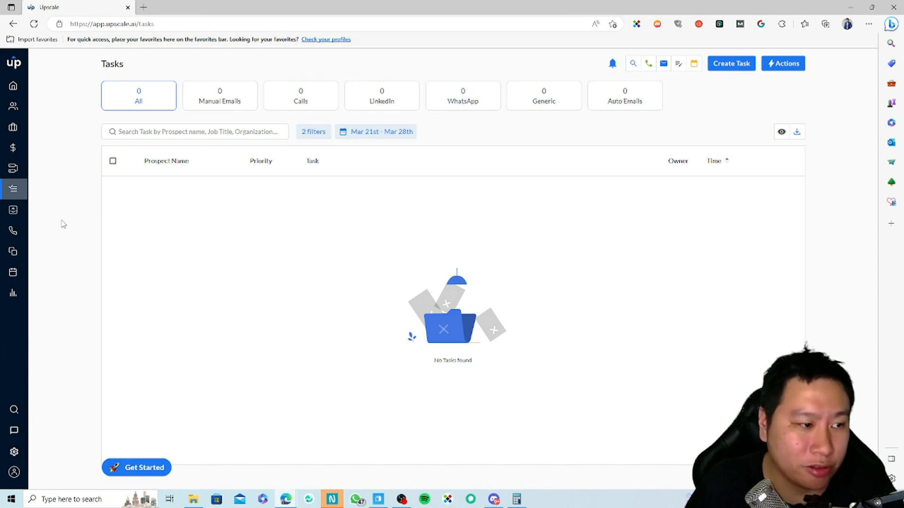
Step: Visit Outbox, Dashboard, Outbox again with its quick-create actions, then Calls and Email Templates
click(13, 209)
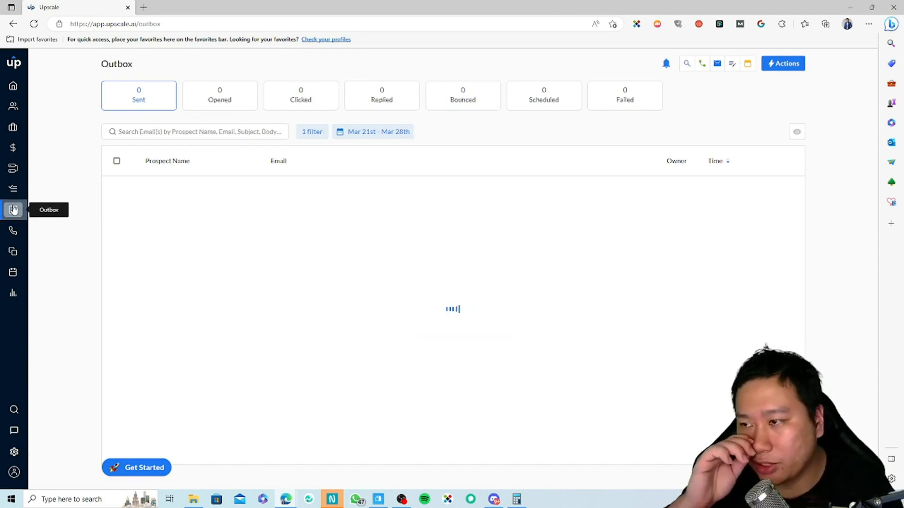
click(13, 85)
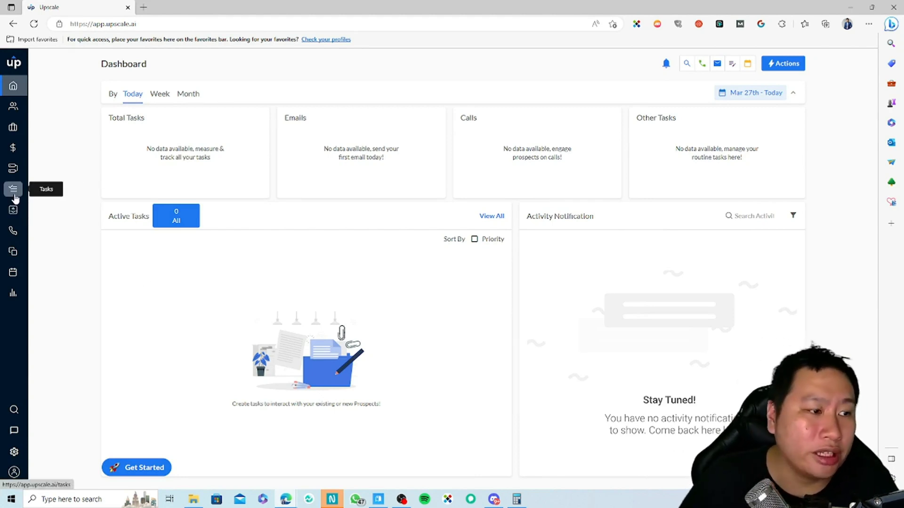
click(13, 209)
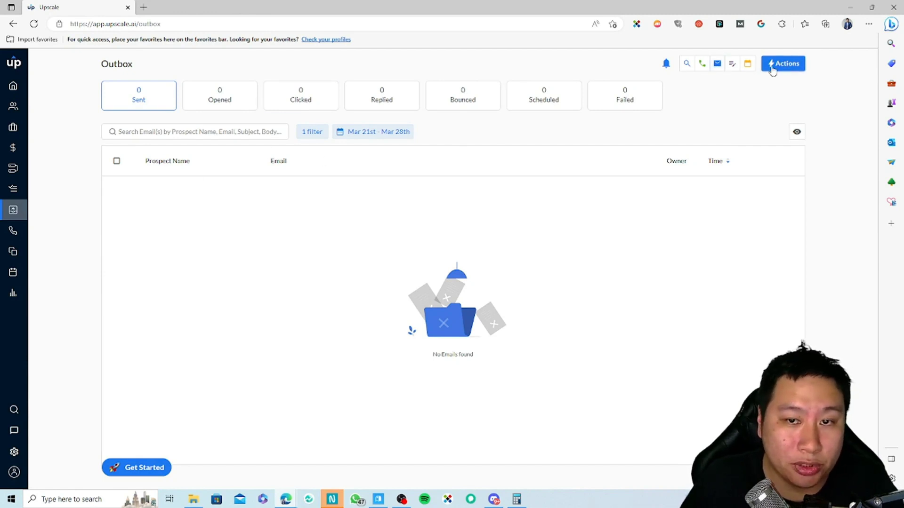
click(787, 71)
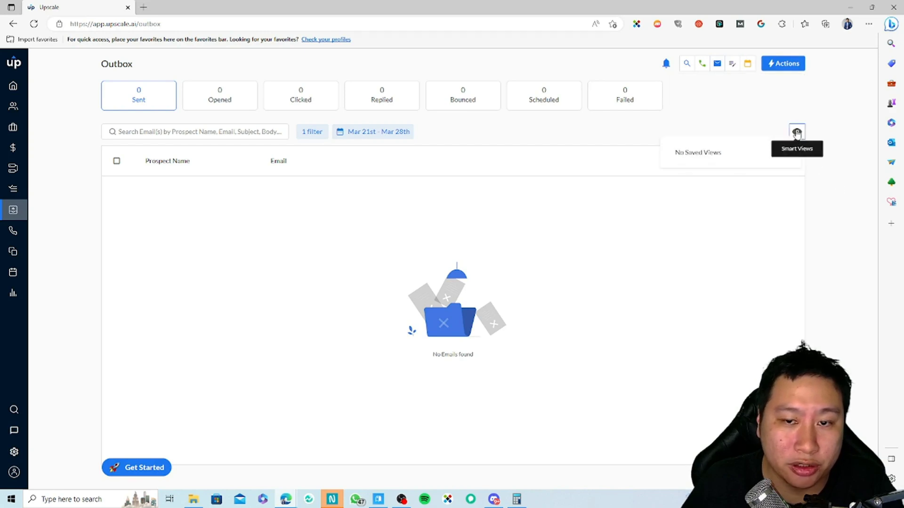
click(12, 230)
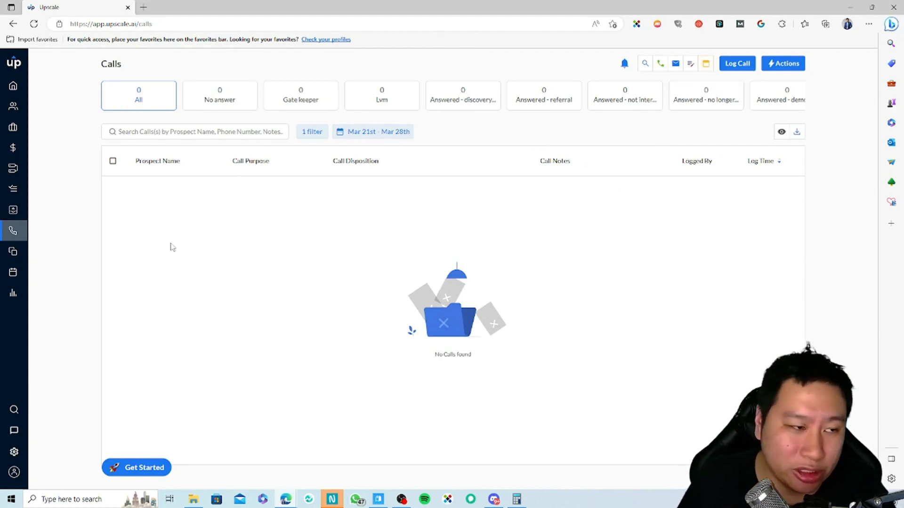
click(13, 253)
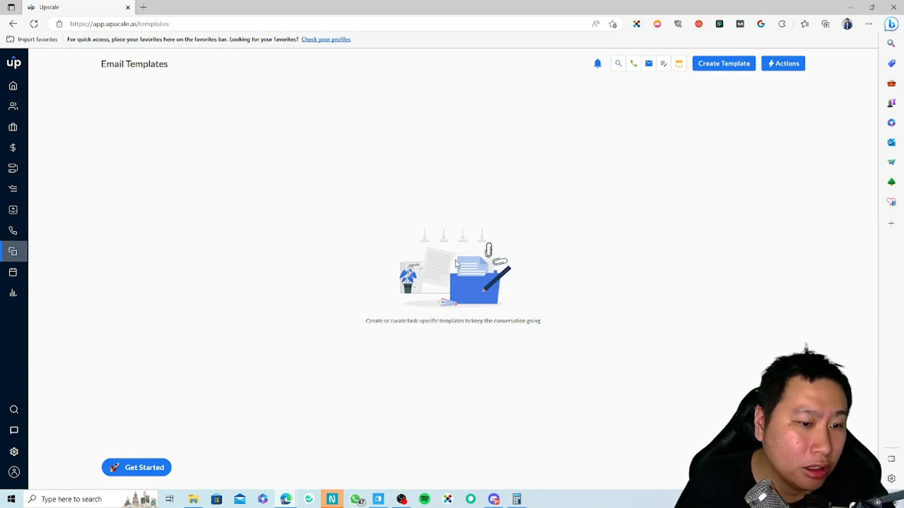
Step: Start a Blueprint email template, preview CSM Updates, then move on to the Meetings calendar
click(746, 65)
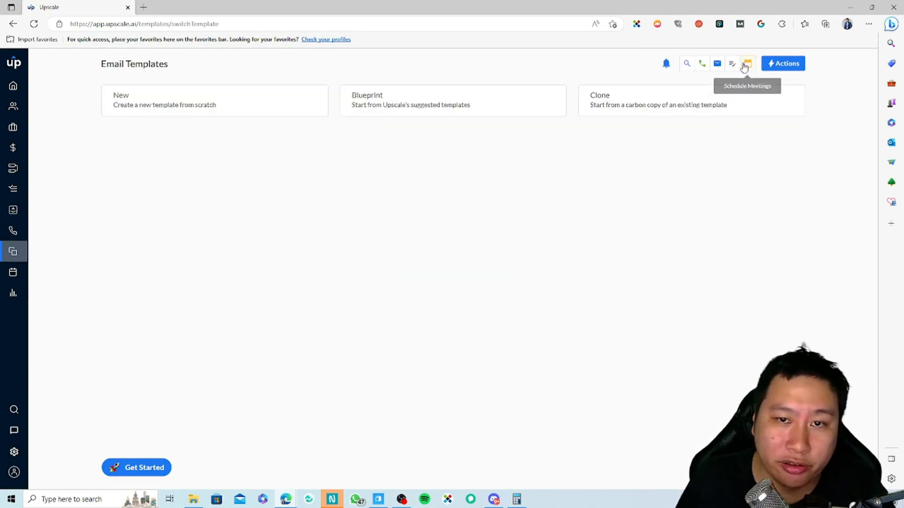
click(465, 106)
click(215, 267)
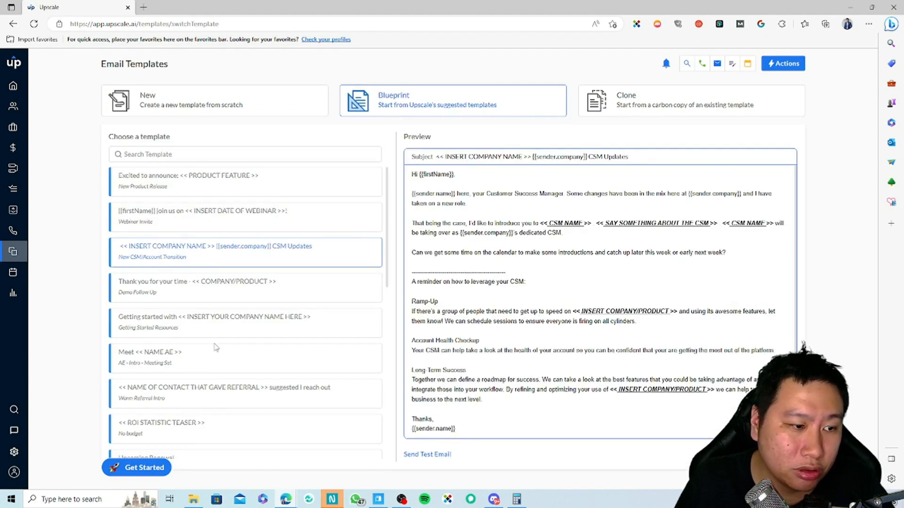
scroll(232, 363, down, 10)
scroll(231, 363, up, 10)
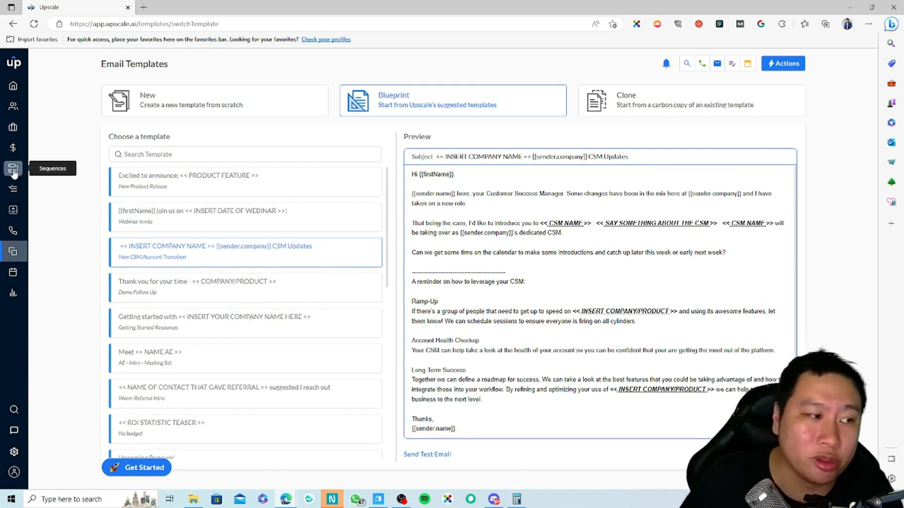
click(13, 274)
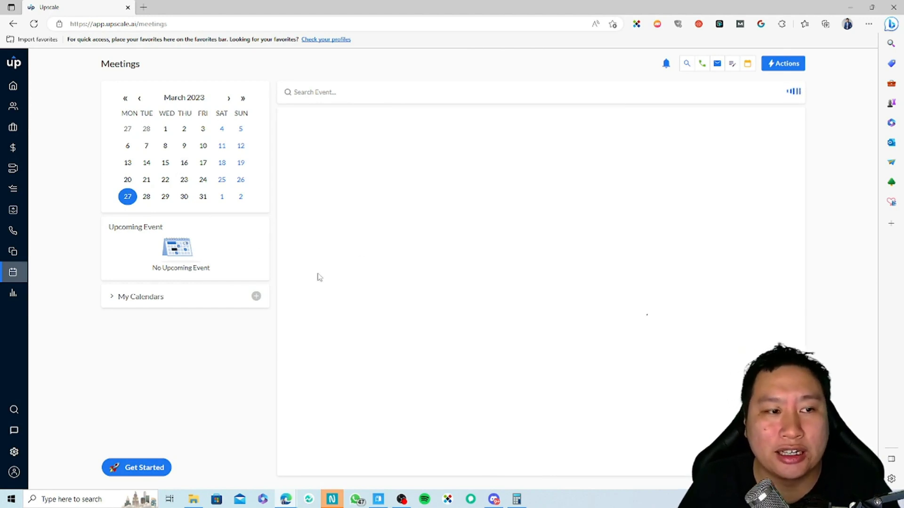
Step: Check the Reports page, which lists no active sequences, then go back to the Dashboard
click(12, 294)
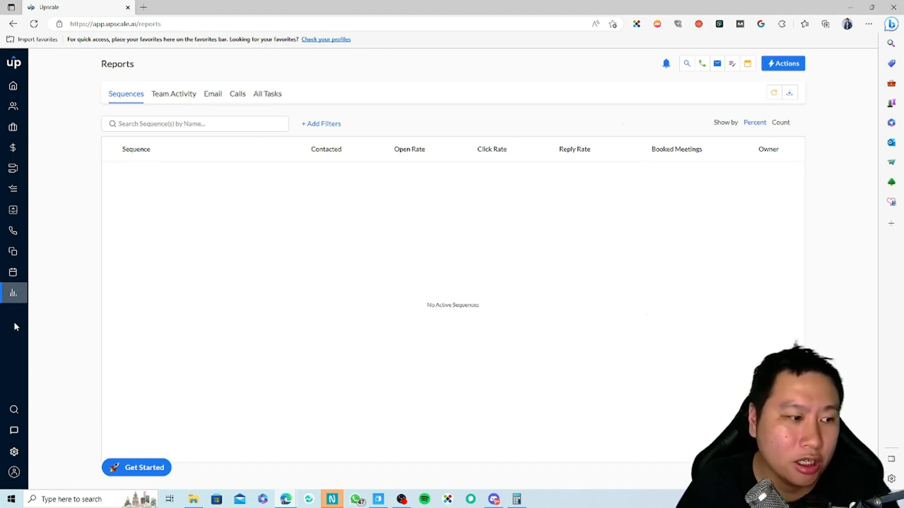
click(13, 85)
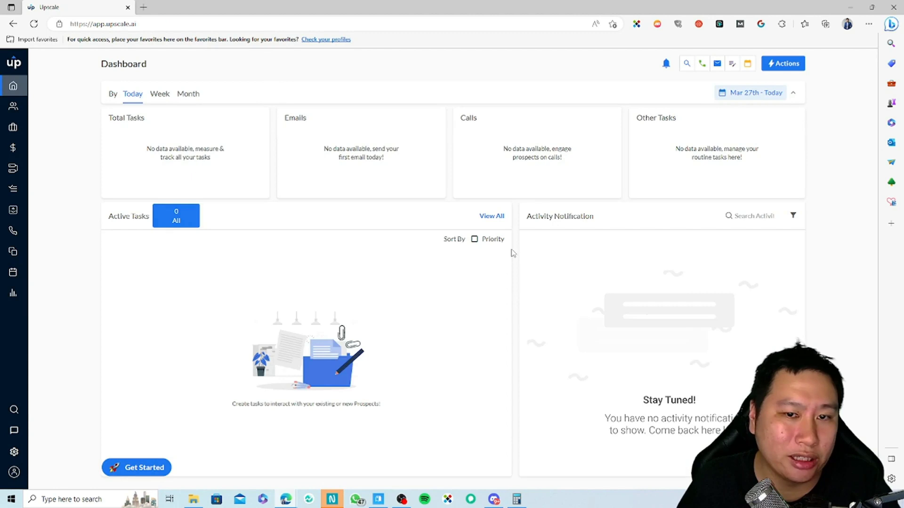